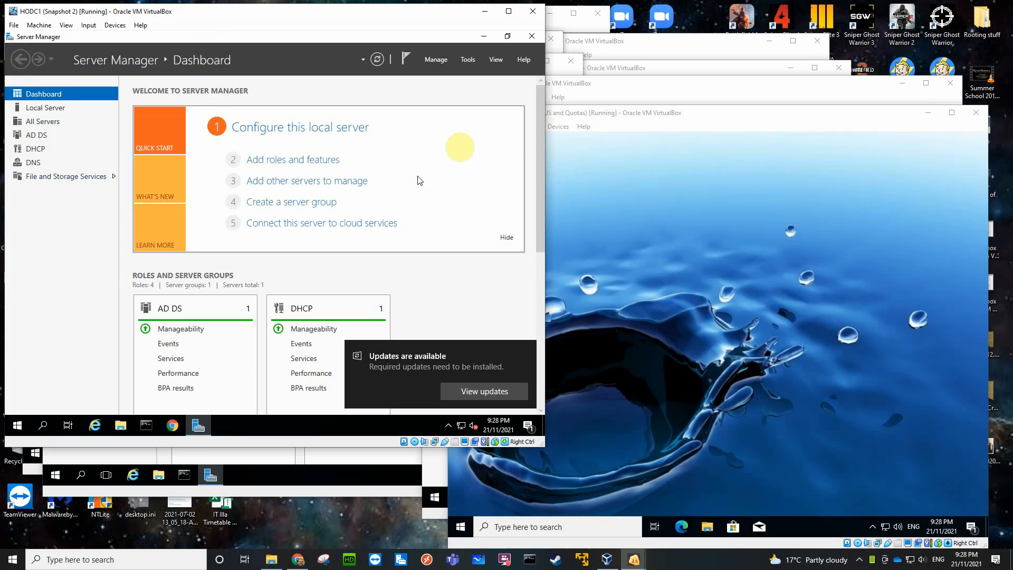
Open the DHCP management console on HODC1, clear the updates notification, maximize the console and widen its tree pane.
left_click(469, 60)
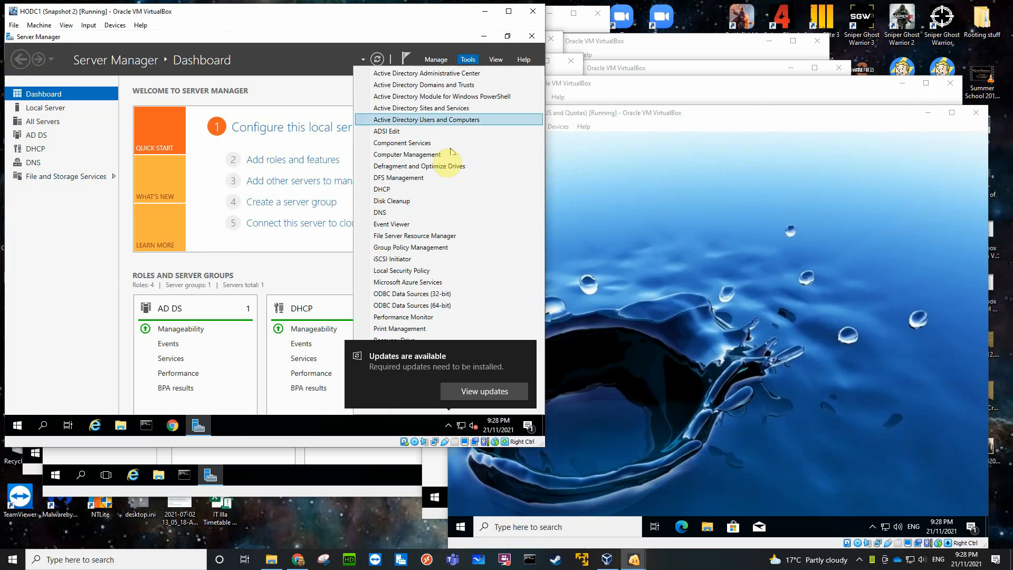
left_click(392, 194)
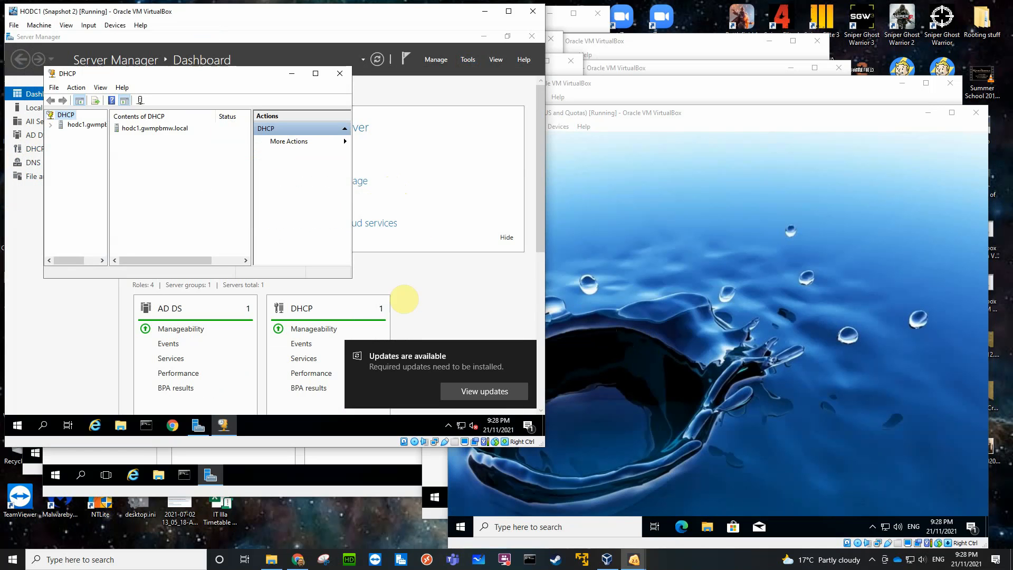
left_click(484, 393)
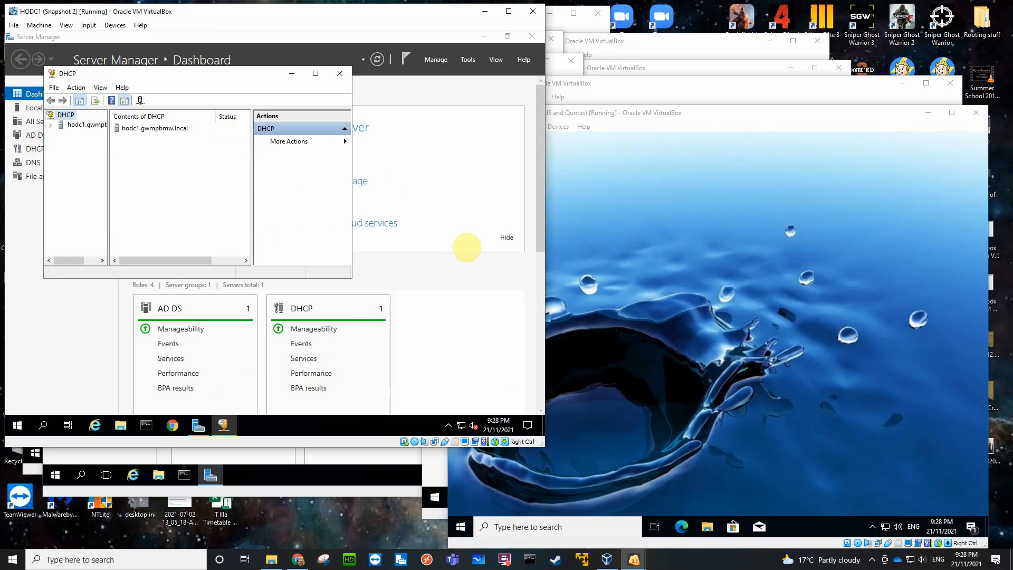
left_click(439, 56)
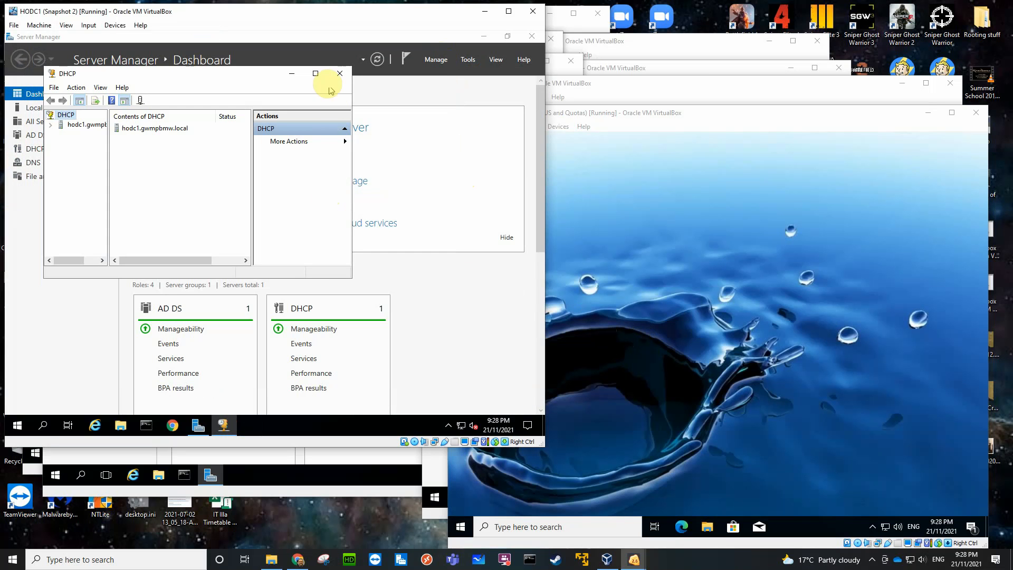
left_click(315, 74)
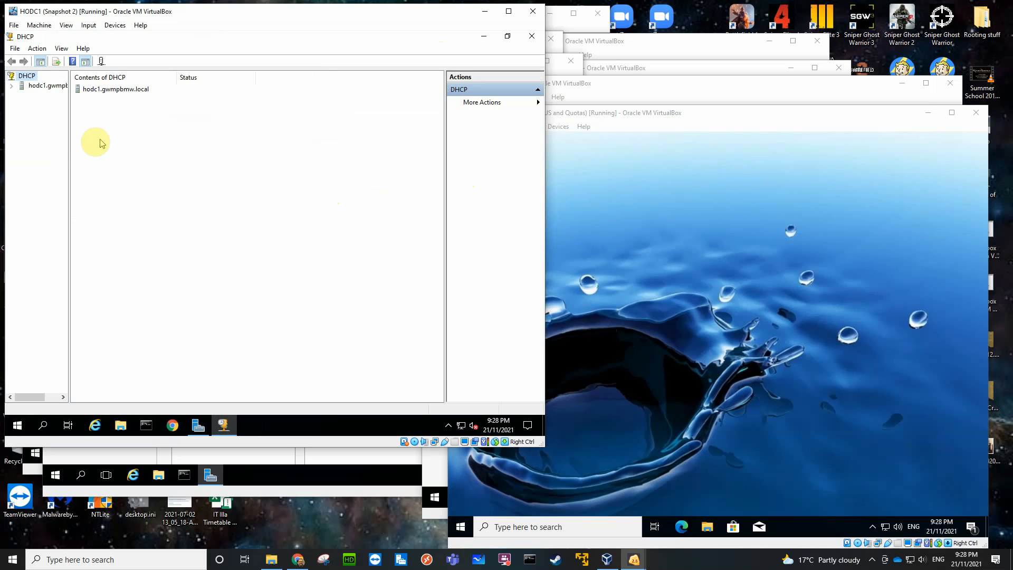
left_click_drag(69, 157, 131, 165)
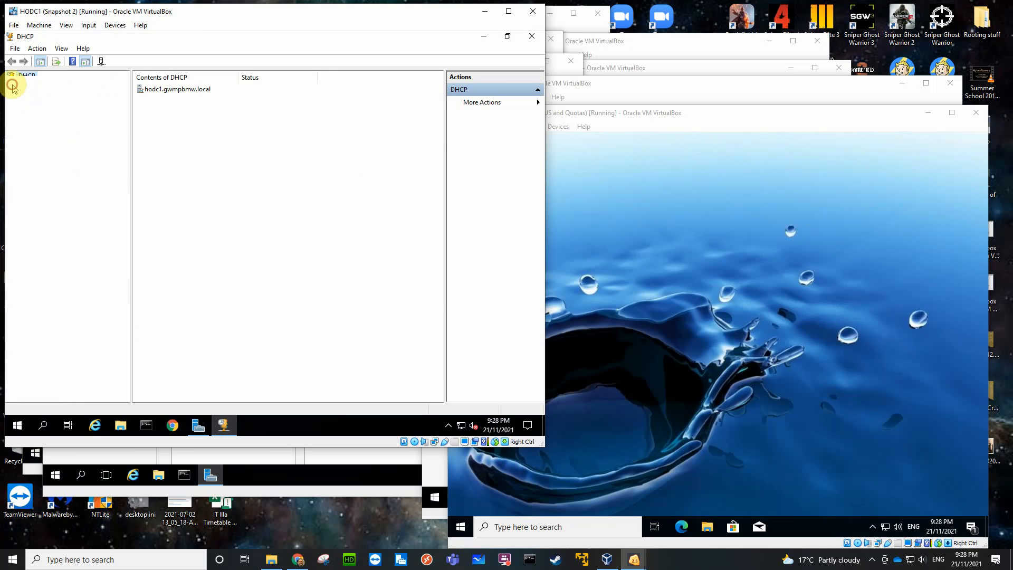
Expand the hodc1 server's IPv4 node and the 192.168.0.0 scope, and show its address leases.
left_click(11, 85)
left_click(22, 95)
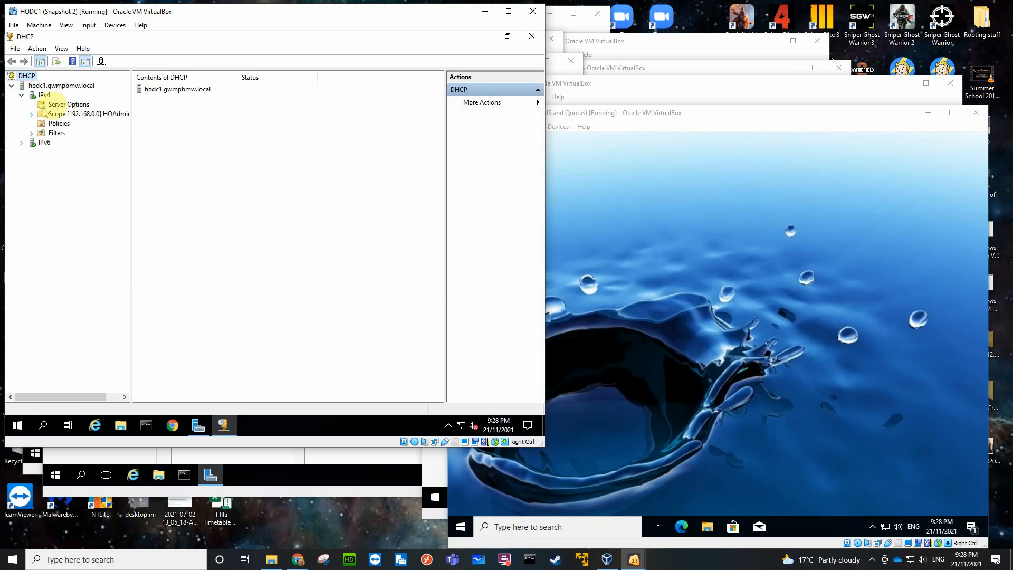
left_click(32, 114)
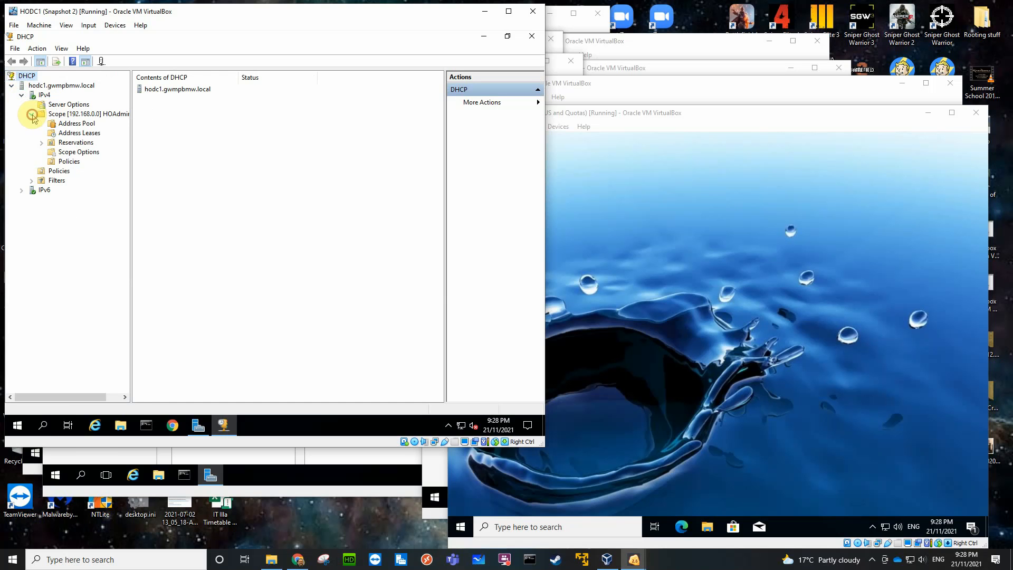
left_click(83, 115)
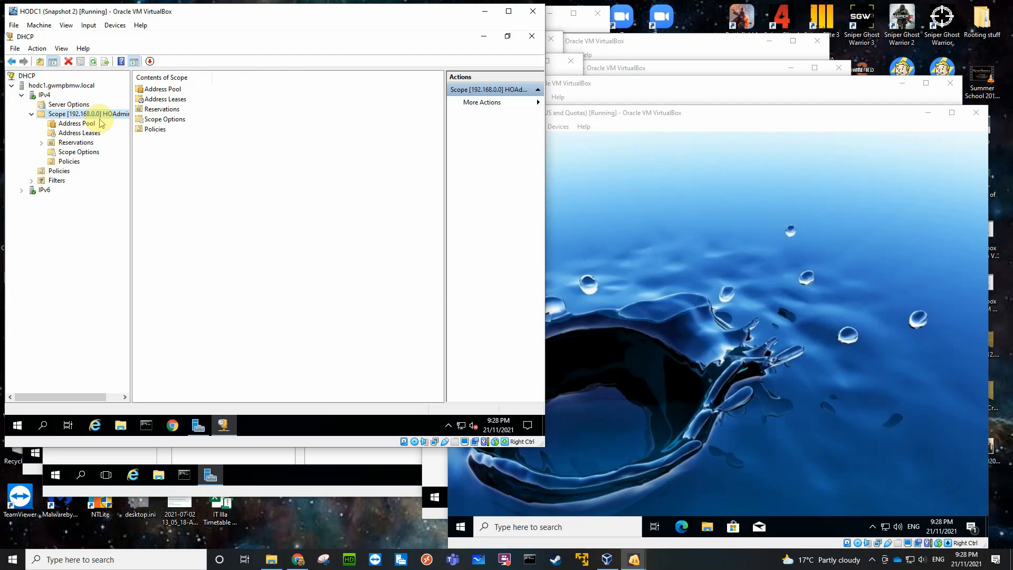
left_click(78, 133)
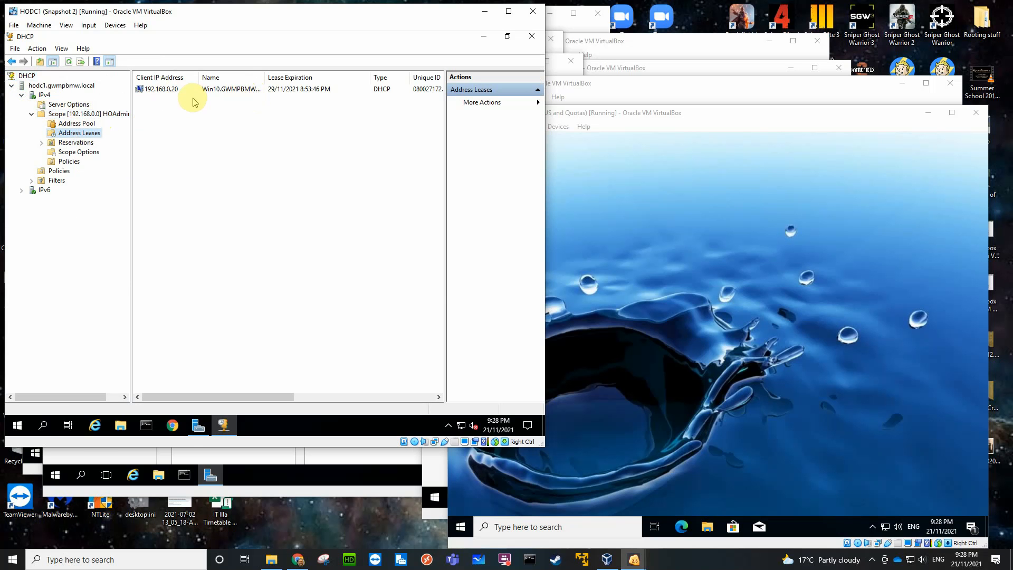
Switch to the Win10x64 virtual machine, open Command Prompt and run ipconfig /all.
left_click(657, 211)
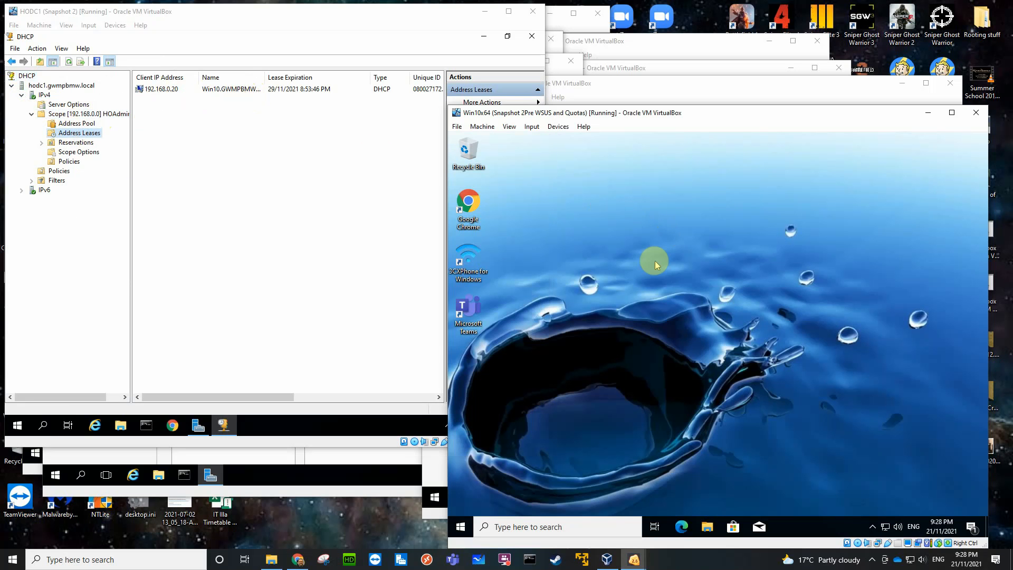
left_click(572, 528)
type("c")
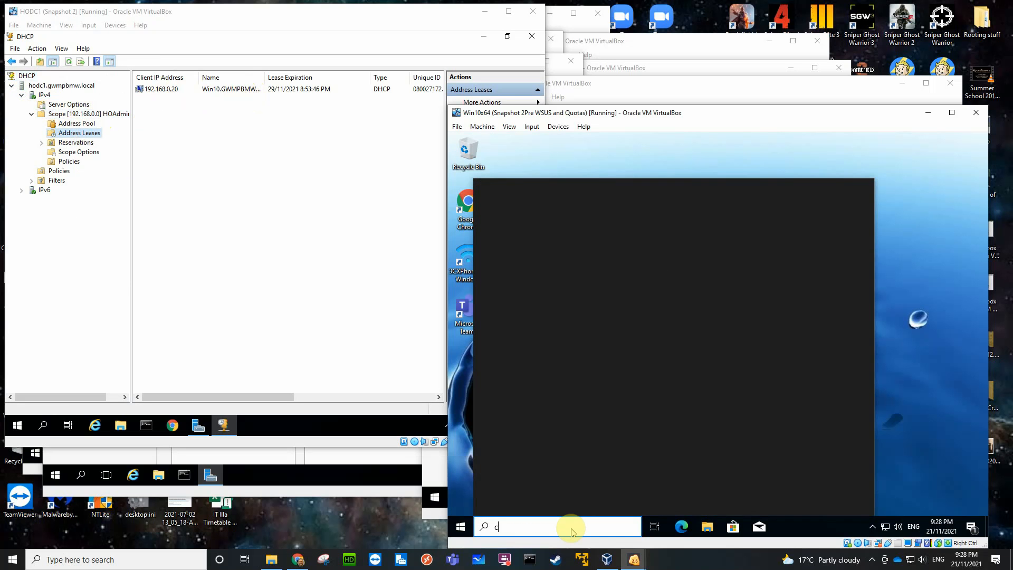
type("md")
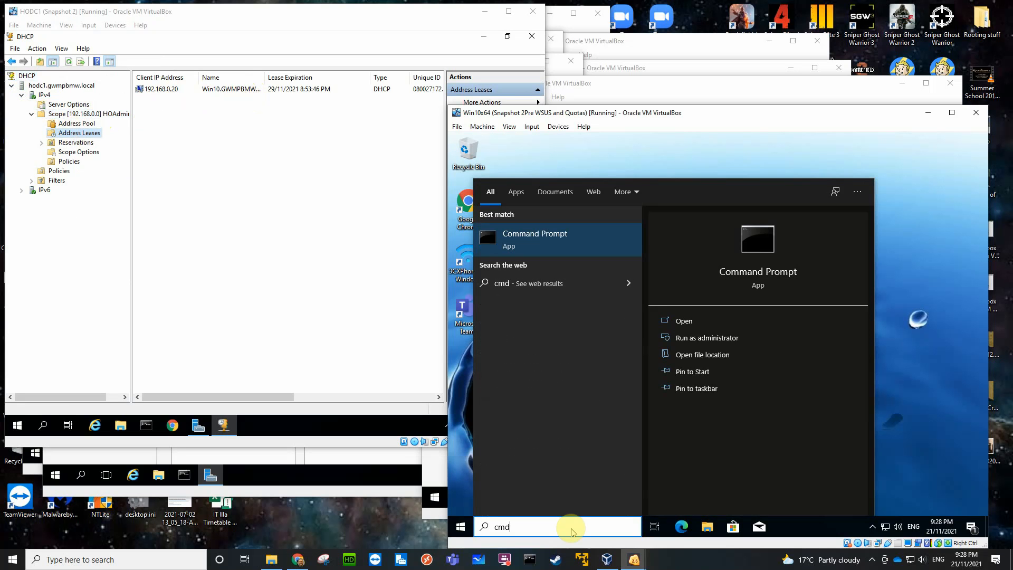
key("Return")
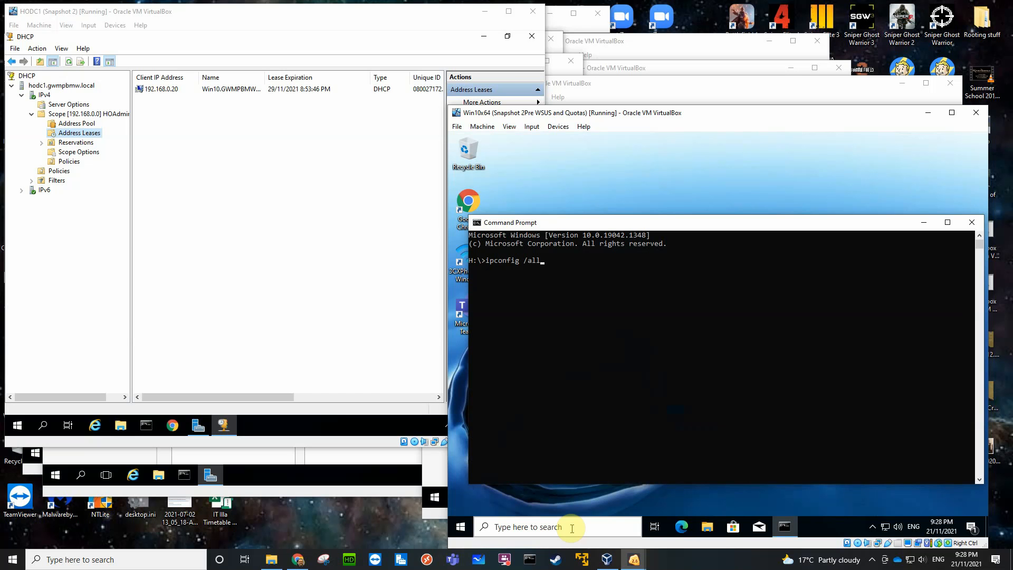
type("ipconfig /all")
key("Return")
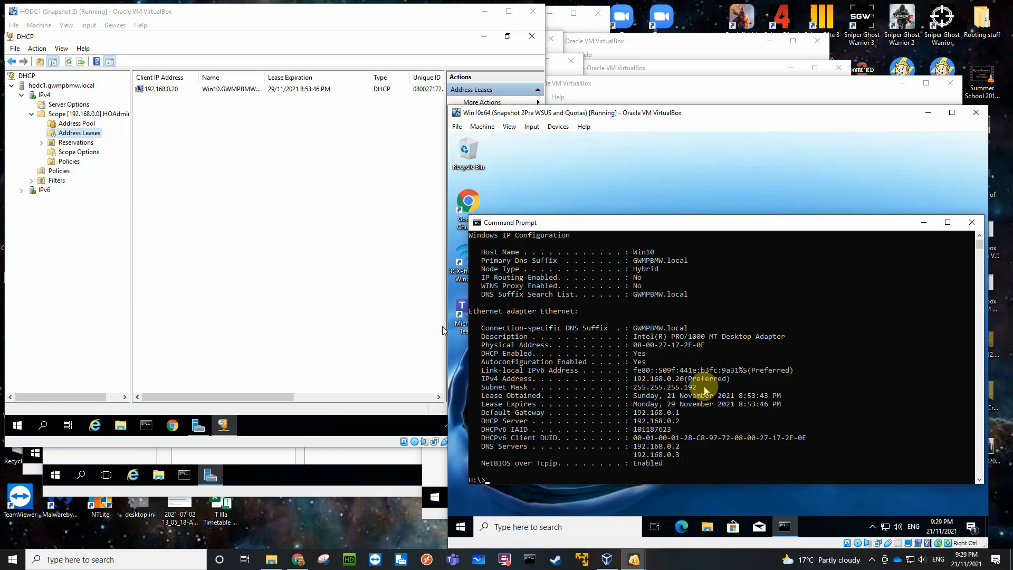
Highlight the client's physical address and widen the lease list's Unique ID column on HODC1 to compare them.
left_click(702, 344)
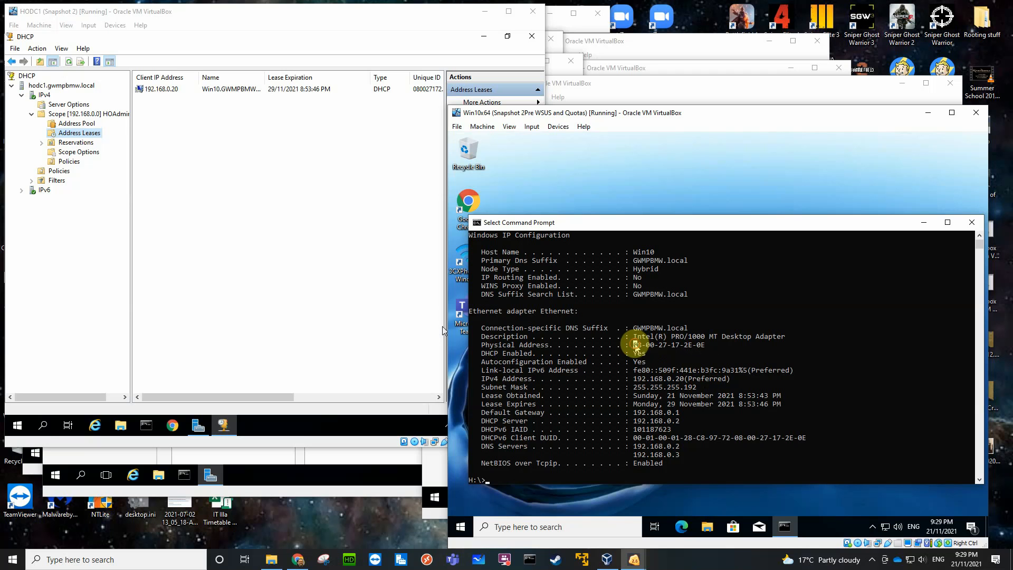
left_click_drag(636, 346, 703, 349)
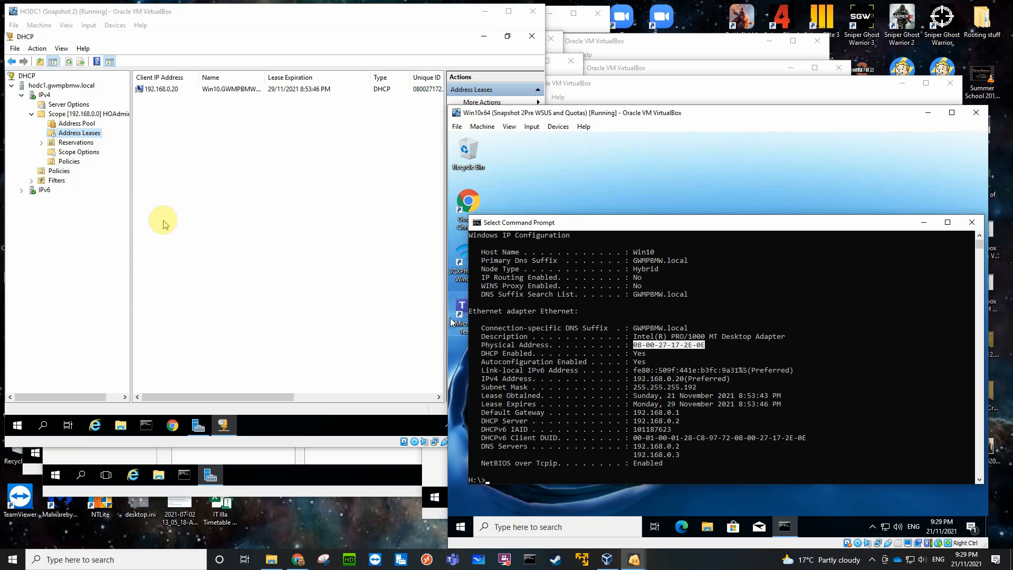
left_click(345, 165)
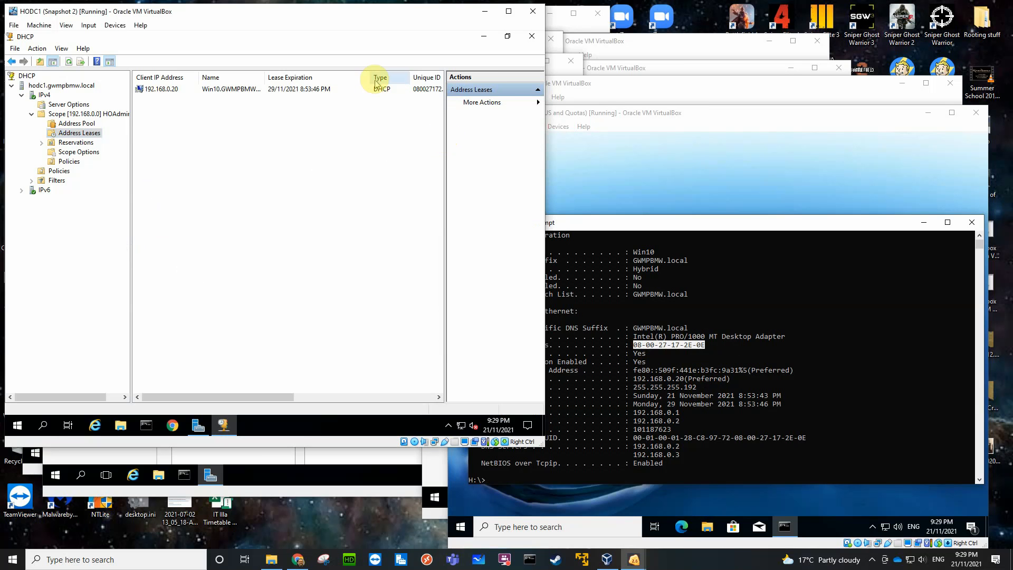
left_click_drag(370, 79, 340, 80)
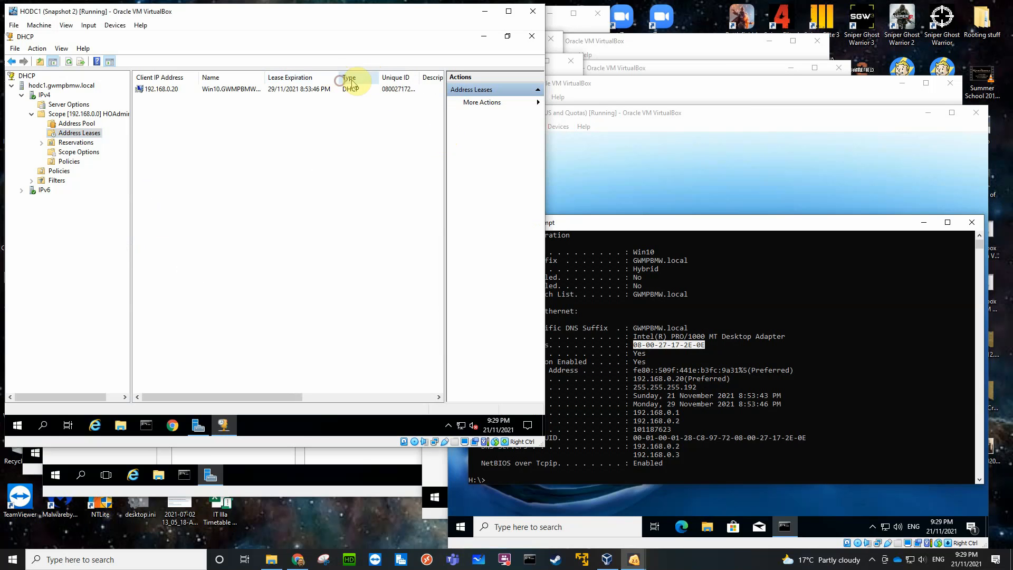
left_click_drag(421, 77, 434, 79)
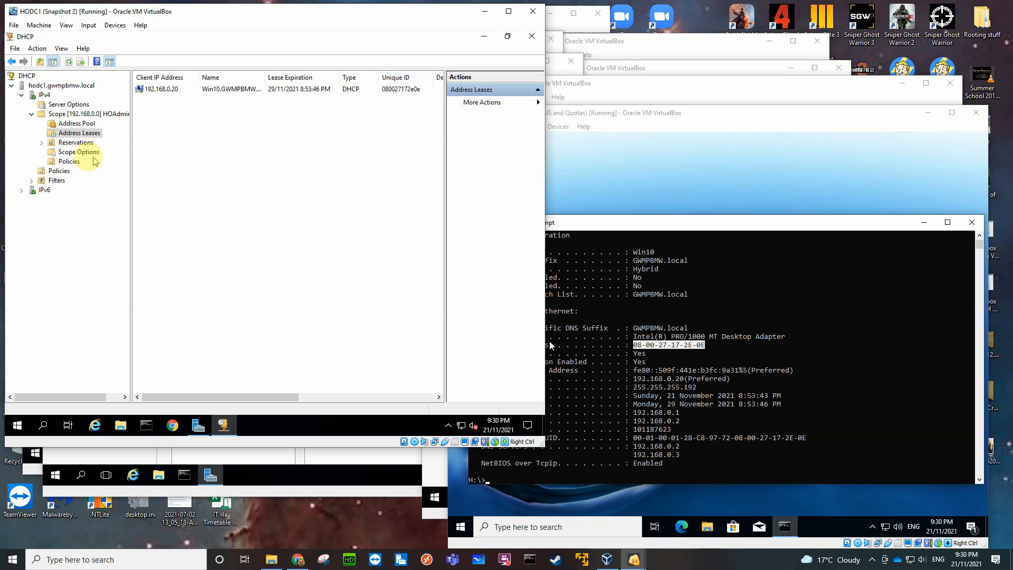
Expand the IPv4 Filters node and examine the Allow filter's list and available commands.
left_click(31, 181)
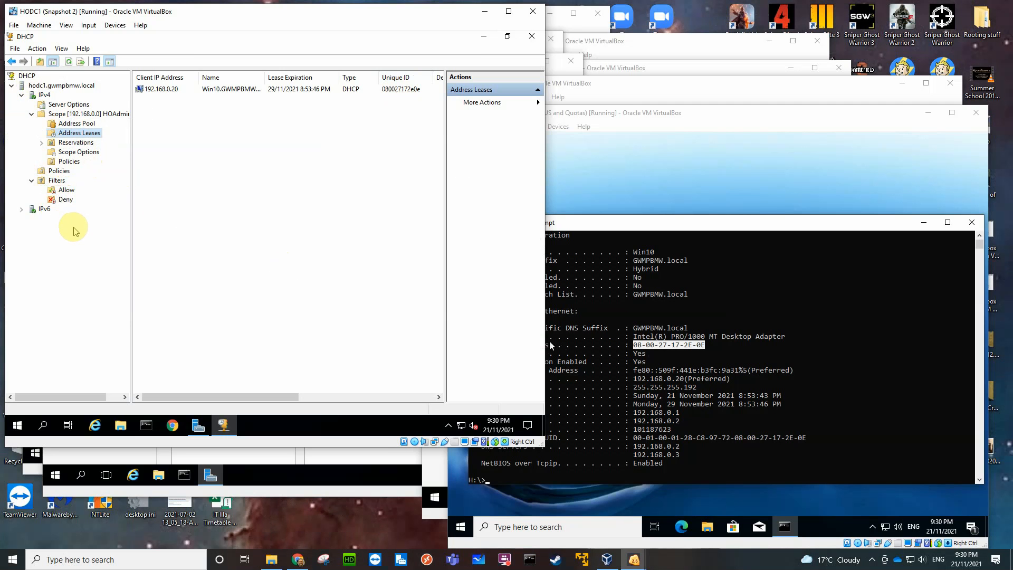
right_click(64, 191)
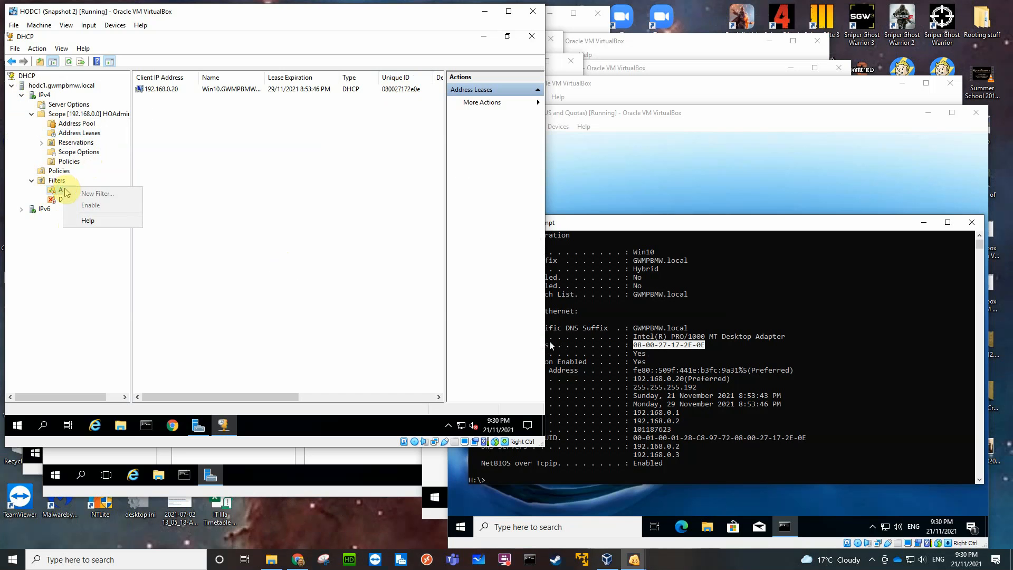
left_click(74, 267)
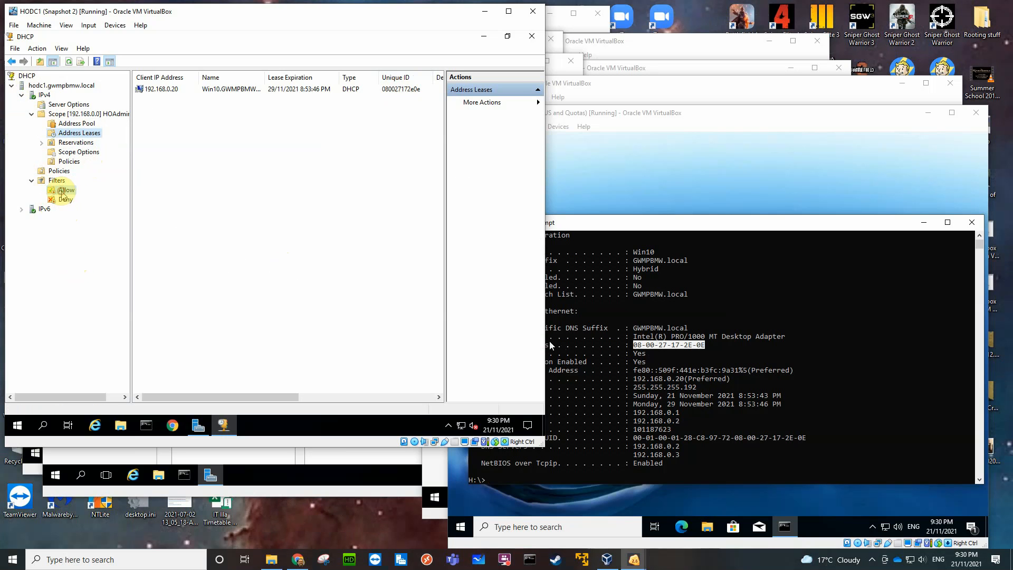
left_click(62, 192)
right_click(60, 195)
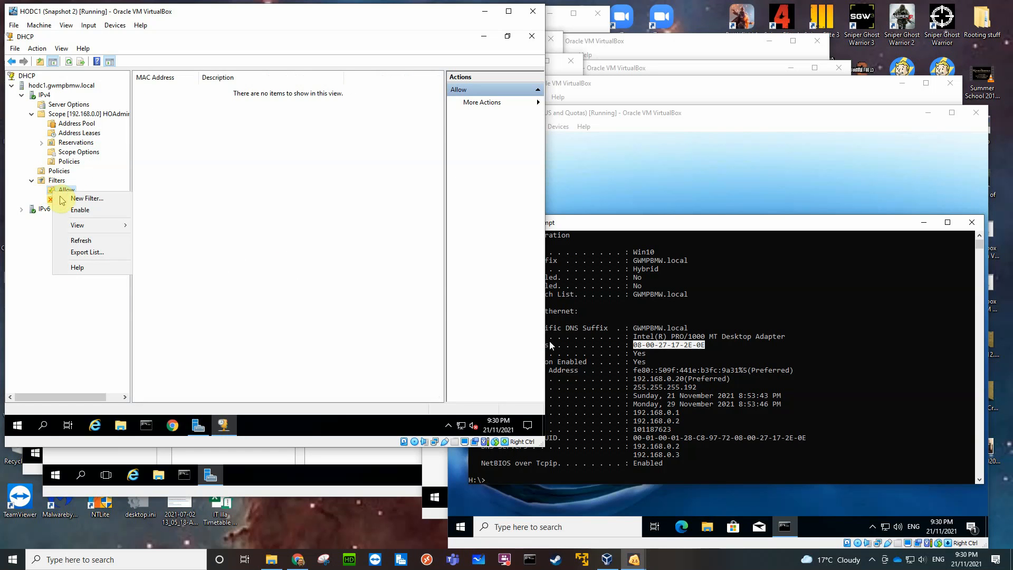
left_click(33, 249)
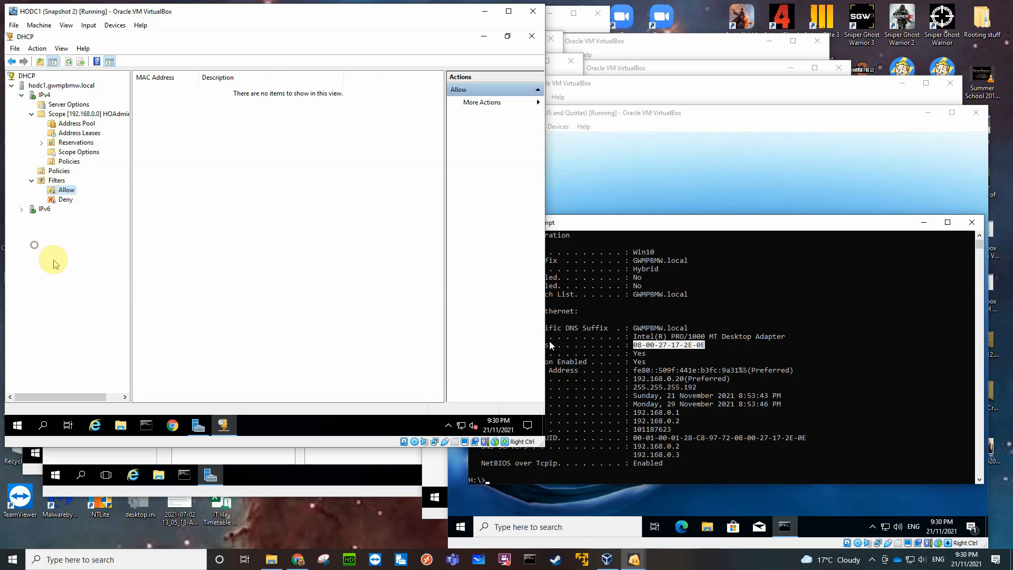
Add the Win10 client's 192.168.0.20 address lease to the Deny filter and display the Deny list.
left_click(77, 134)
left_click(170, 90)
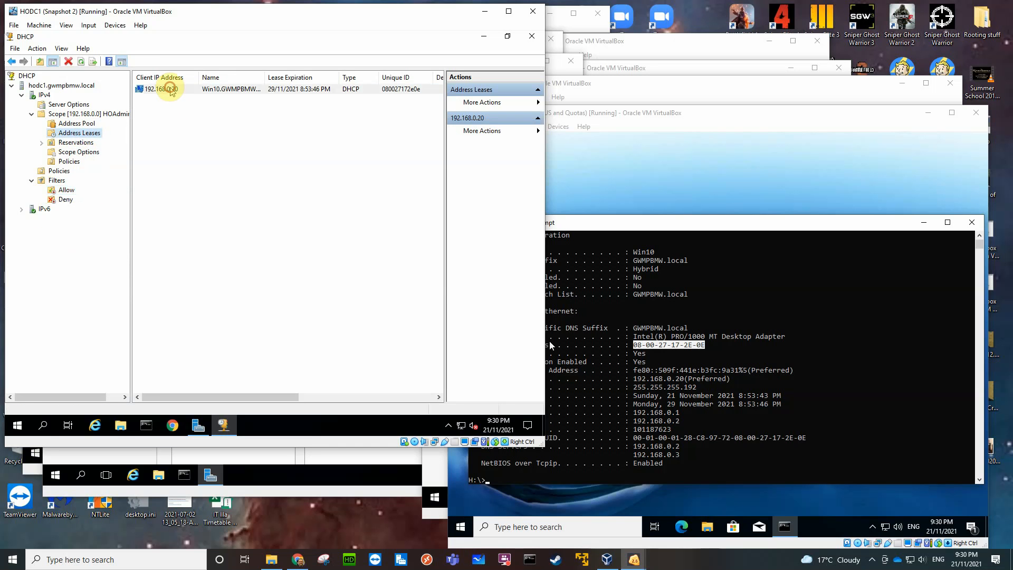
right_click(279, 90)
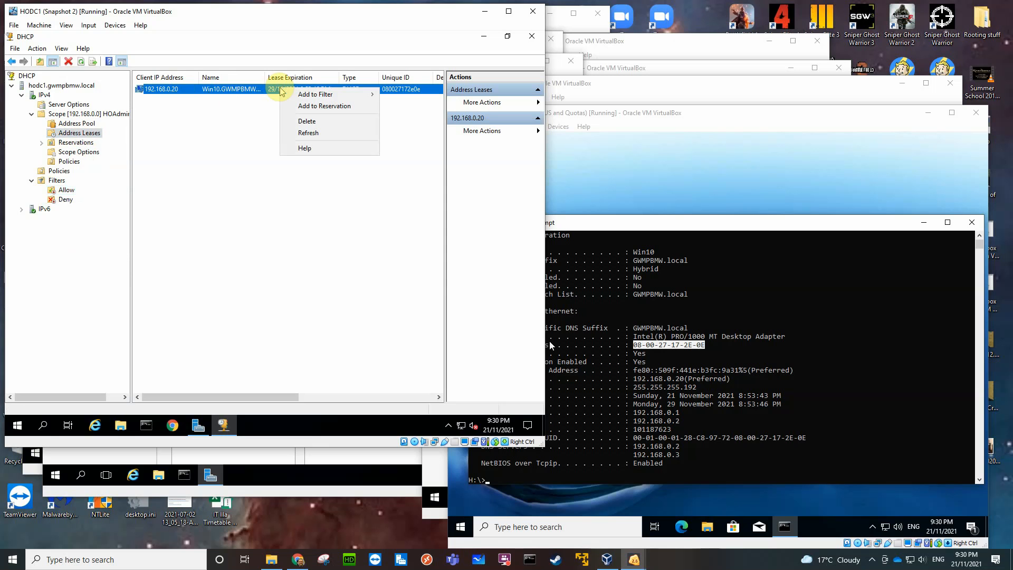
mouse_move(321, 99)
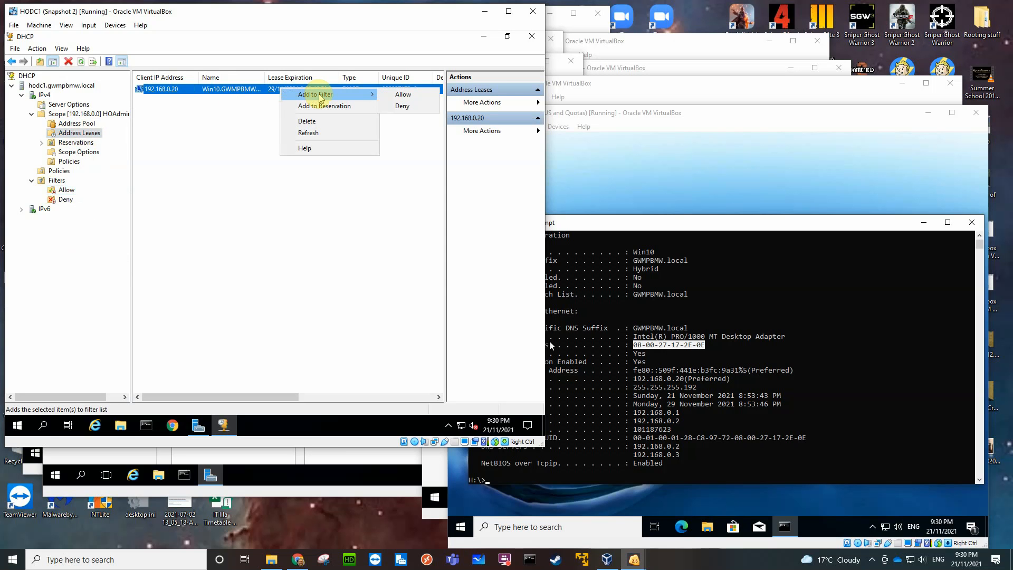
left_click(405, 106)
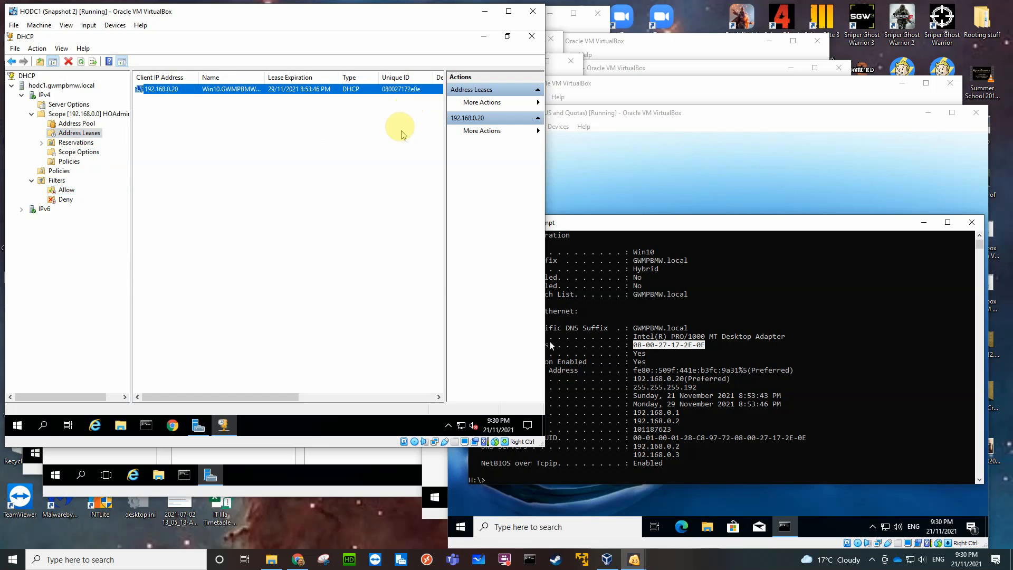
left_click(66, 200)
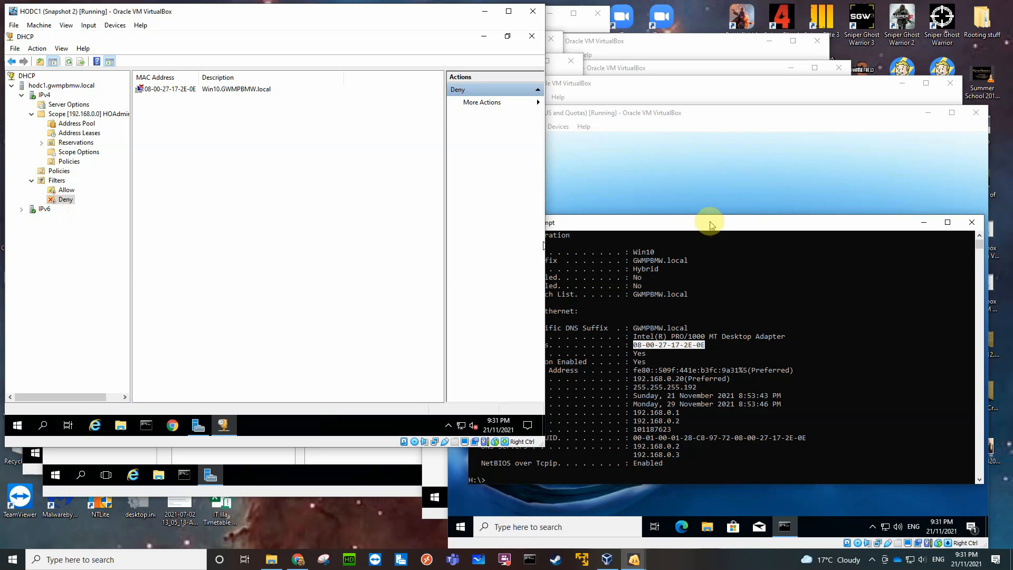
Move the Win10 client's Command Prompt window higher, and run ipconfig /release followed by ipconfig /renew.
left_click_drag(710, 226, 711, 161)
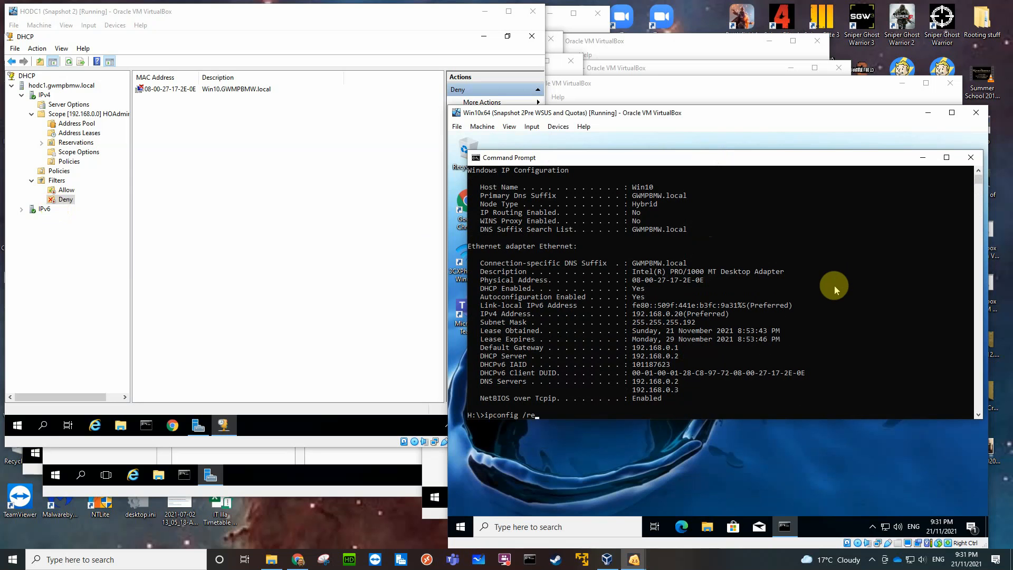
key("Return")
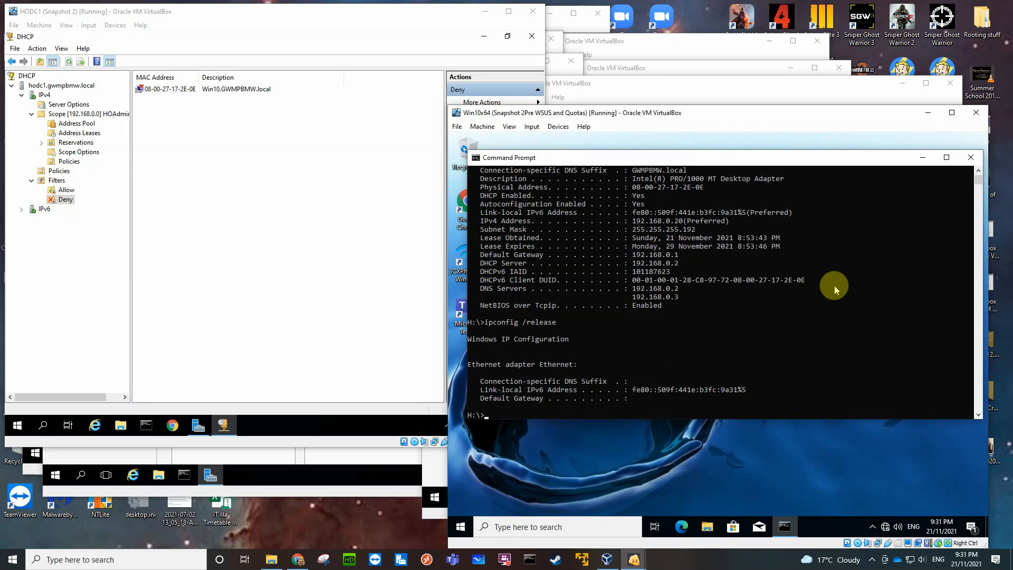
key("Up")
key("BackSpace")
key("BackSpace")
key("BackSpace")
key("BackSpace")
key("BackSpace")
type("new")
key("Return")
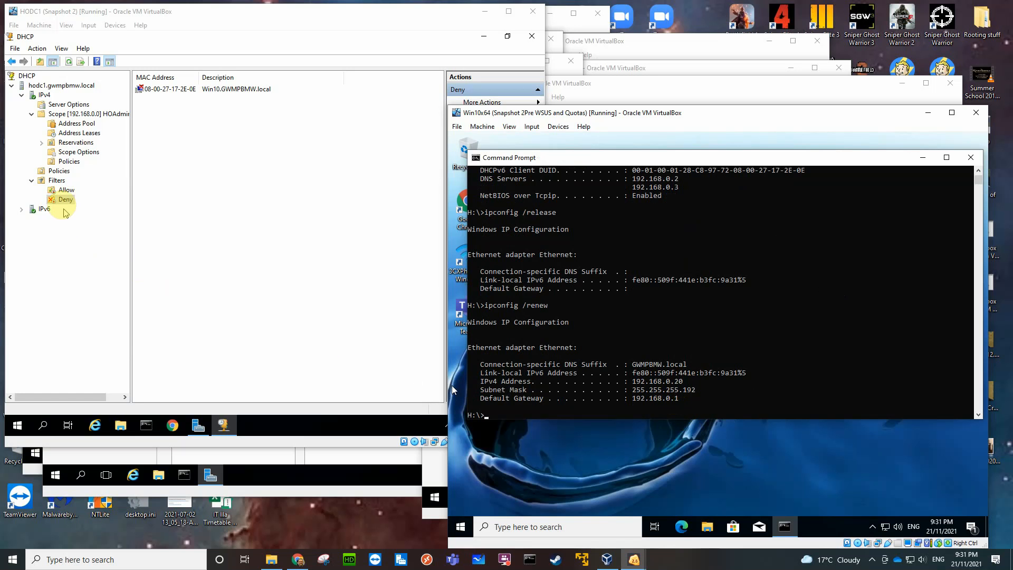
Enable the Deny filter in the DHCP console on HODC1.
right_click(64, 199)
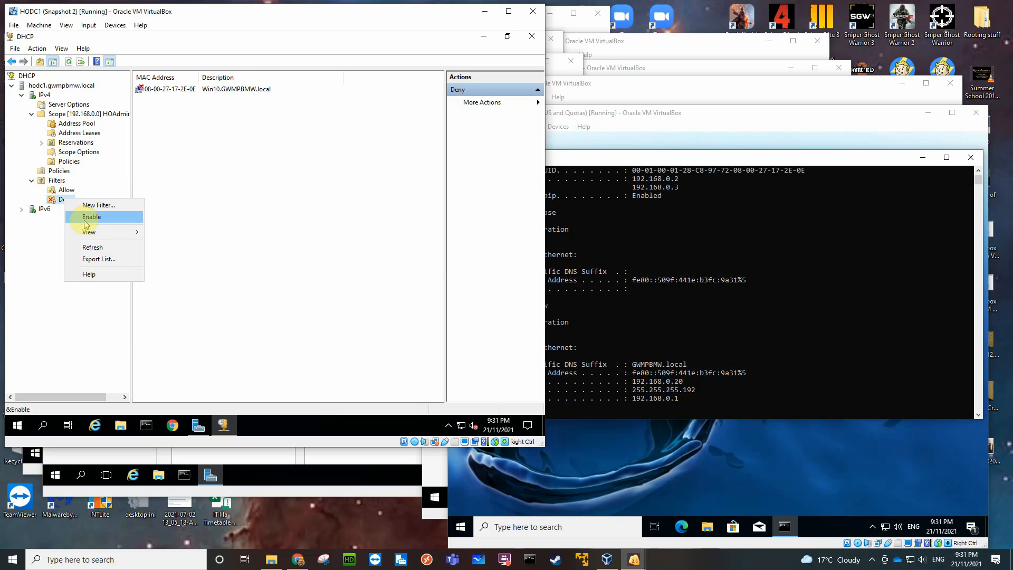
left_click(85, 217)
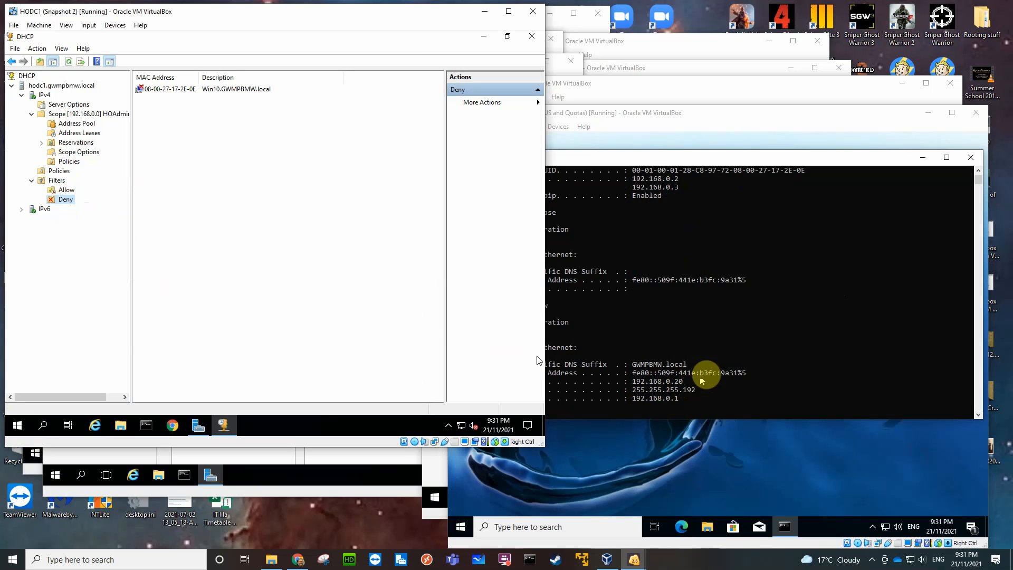
Run ipconfig /release followed by ipconfig /renew in the Win10 client's Command Prompt.
scroll(809, 348, "down", 2)
left_click(781, 355)
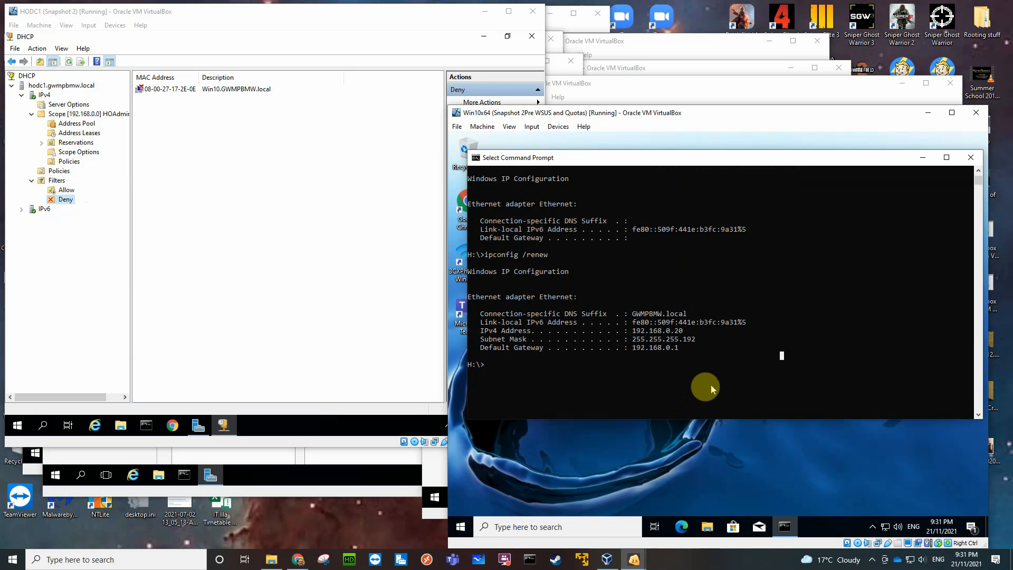
key("Up")
key("BackSpace")
key("BackSpace")
key("BackSpace")
type("lease")
key("Return")
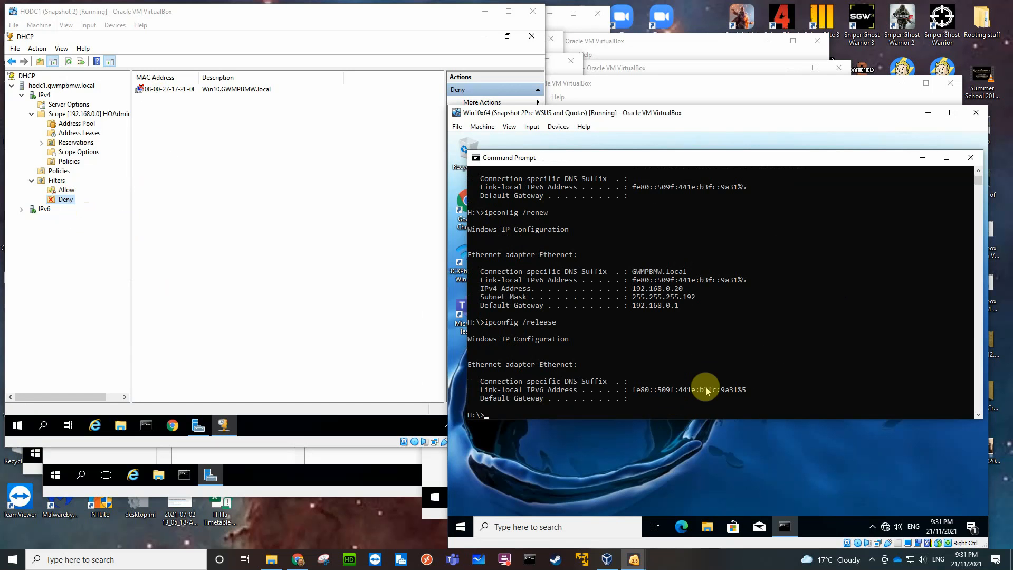
key("Up")
key("Up")
key("Return")
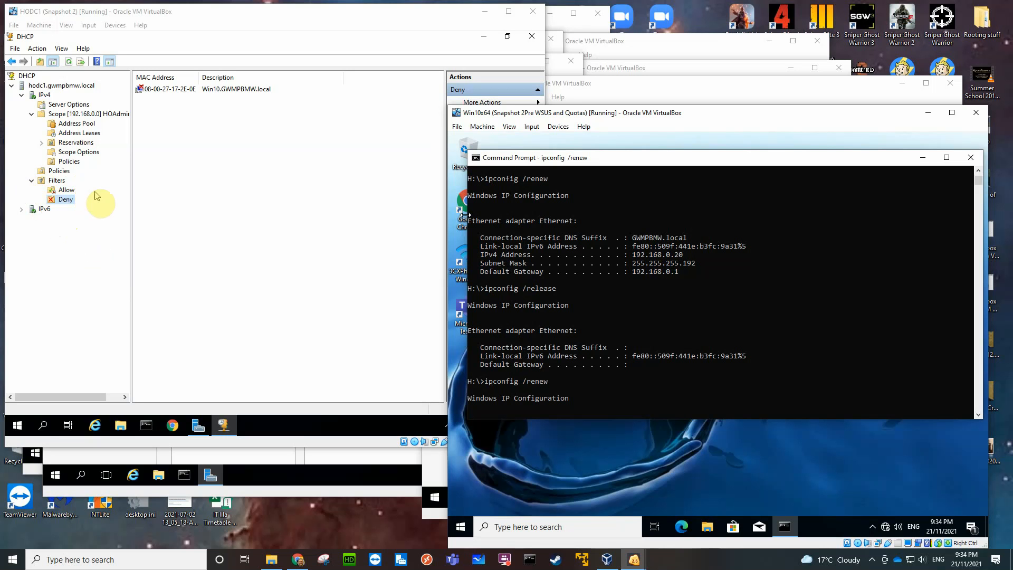
Start a new Allow filter on HODC1 and highlight the first three octets of the Win10 client's physical address in its ipconfig /all output.
left_click(65, 191)
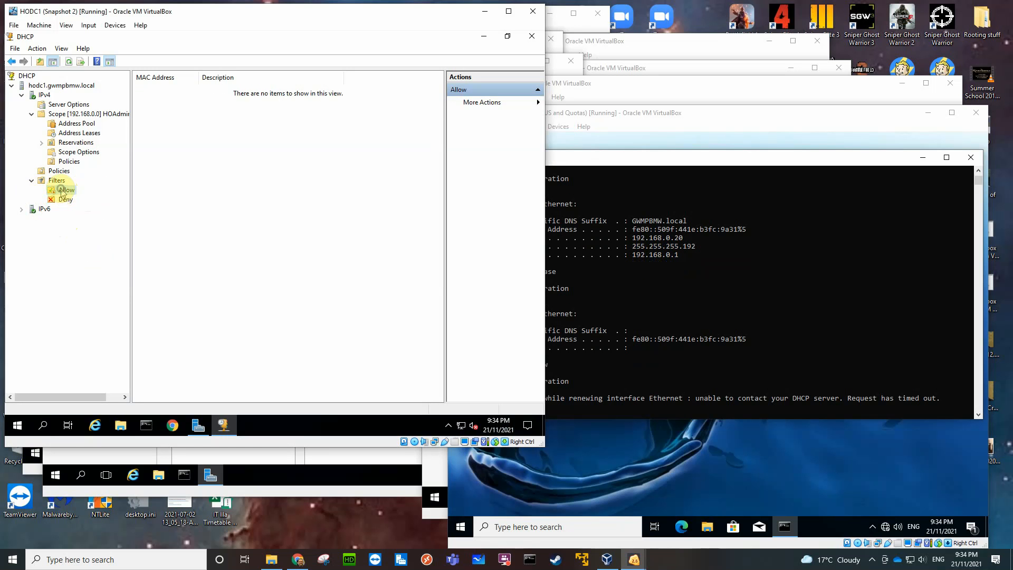
right_click(63, 192)
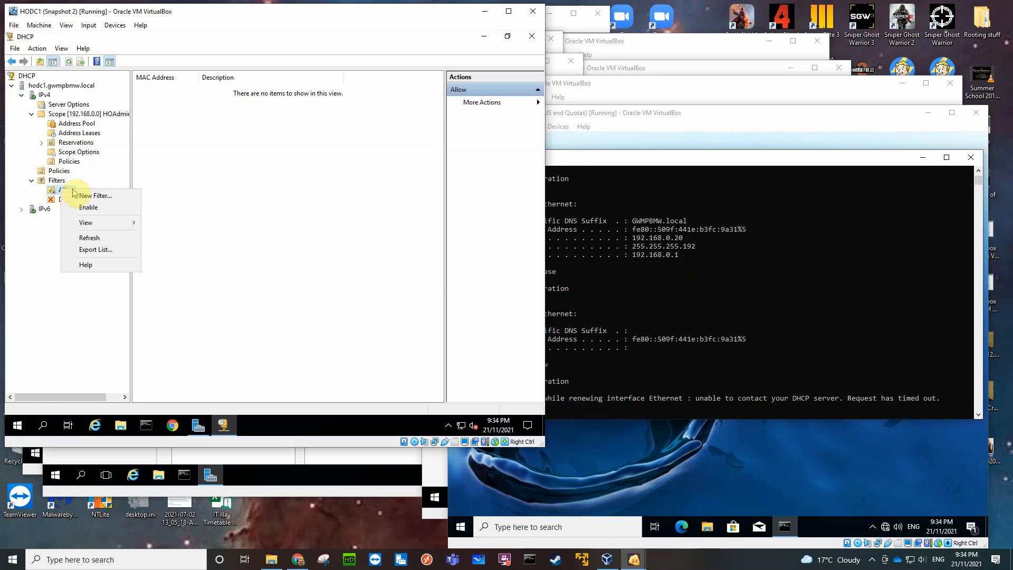
left_click(89, 197)
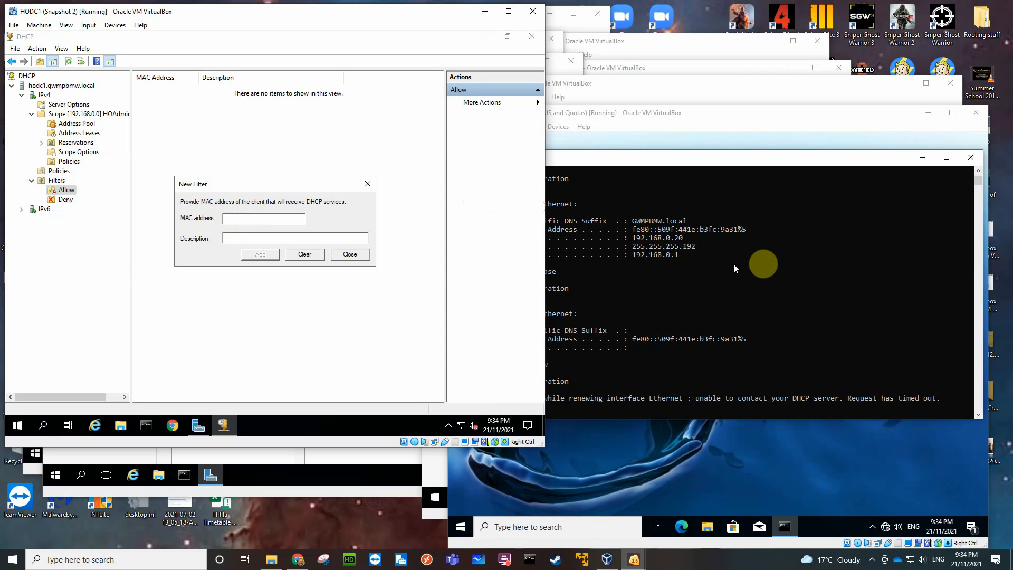
left_click(963, 320)
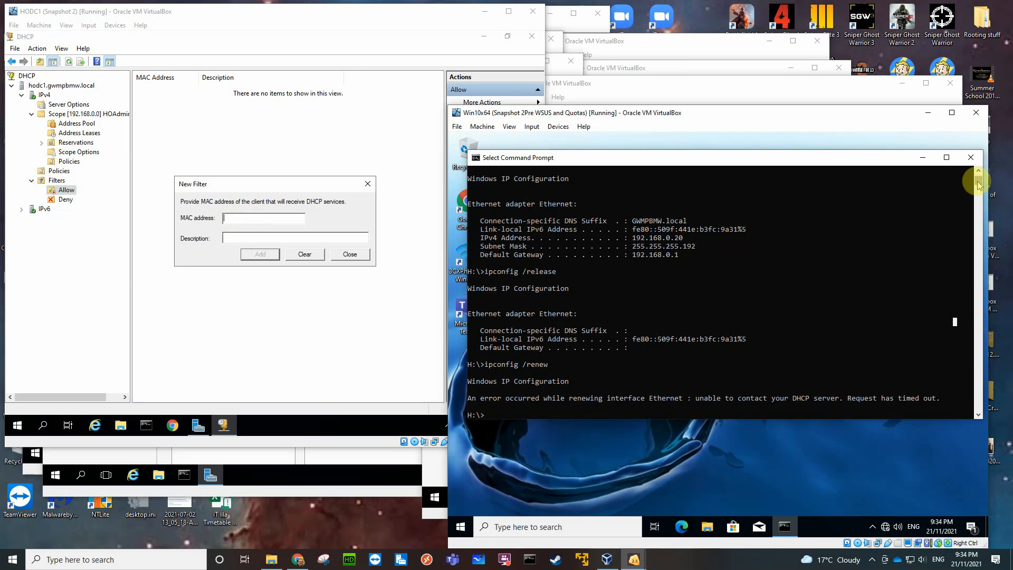
left_click_drag(978, 180, 978, 178)
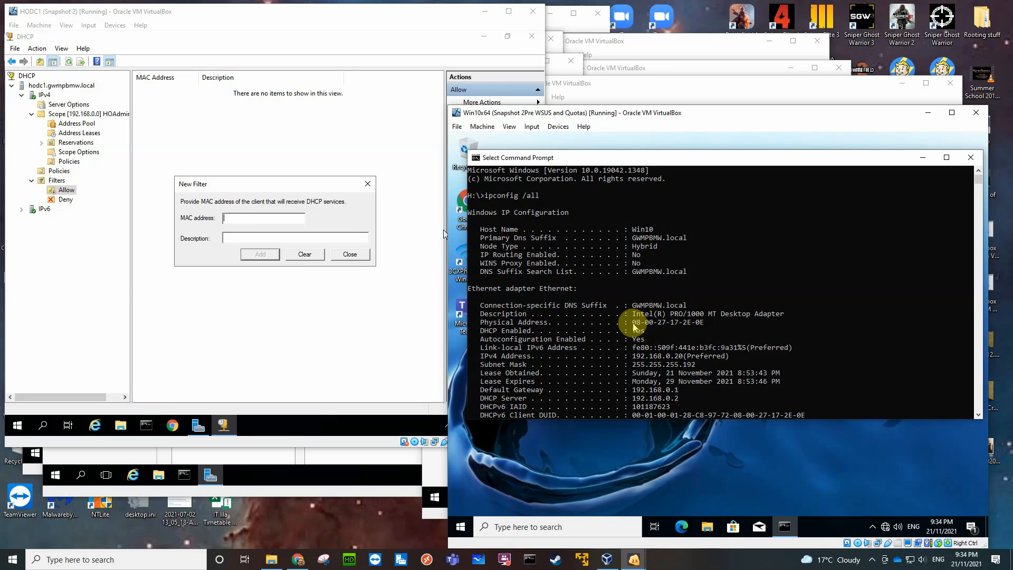
left_click_drag(633, 322, 704, 326)
left_click_drag(633, 325, 666, 328)
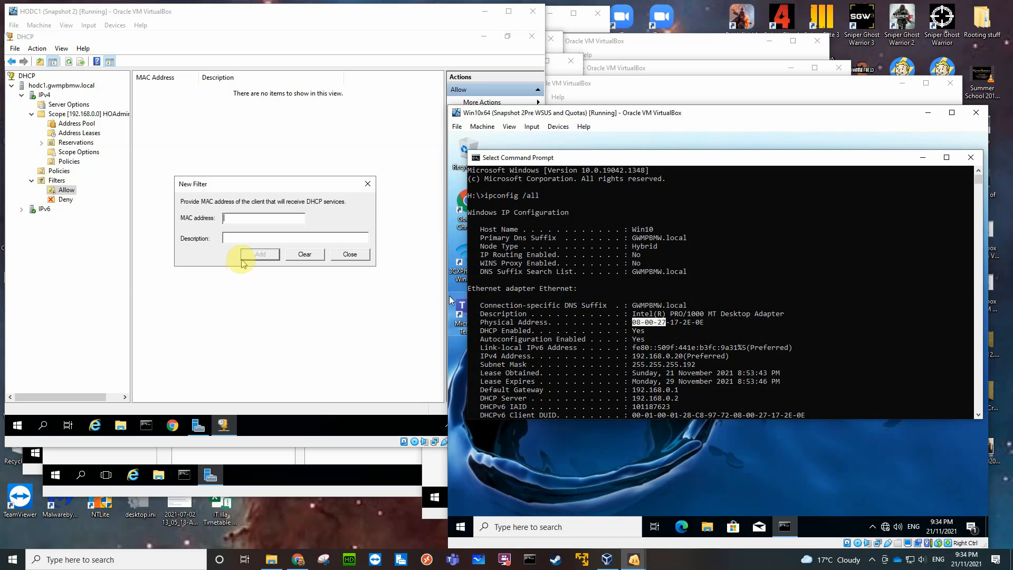
Add an Allow filter for MAC address 010027* with the description "Allow all Virtualbox NICs", and close the New Filter dialog.
left_click(233, 217)
type("01")
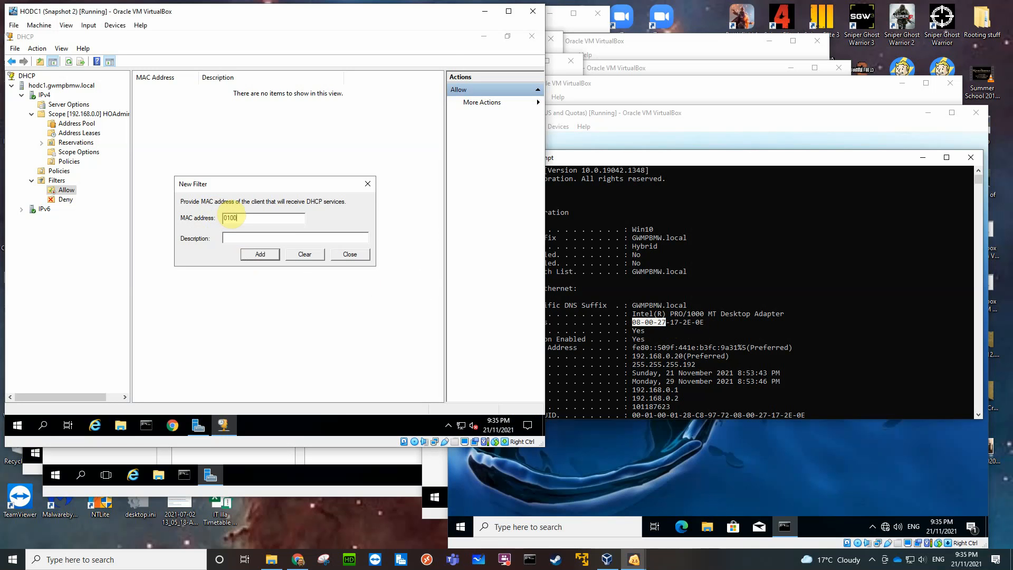
type("0027*")
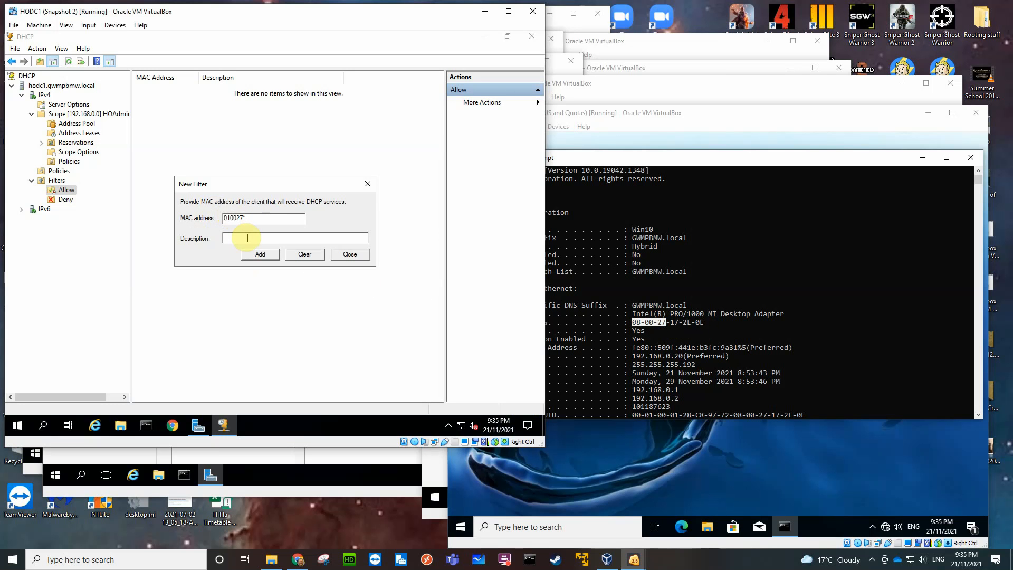
left_click(246, 237)
type("Allow all Virtualbox")
type("NICs")
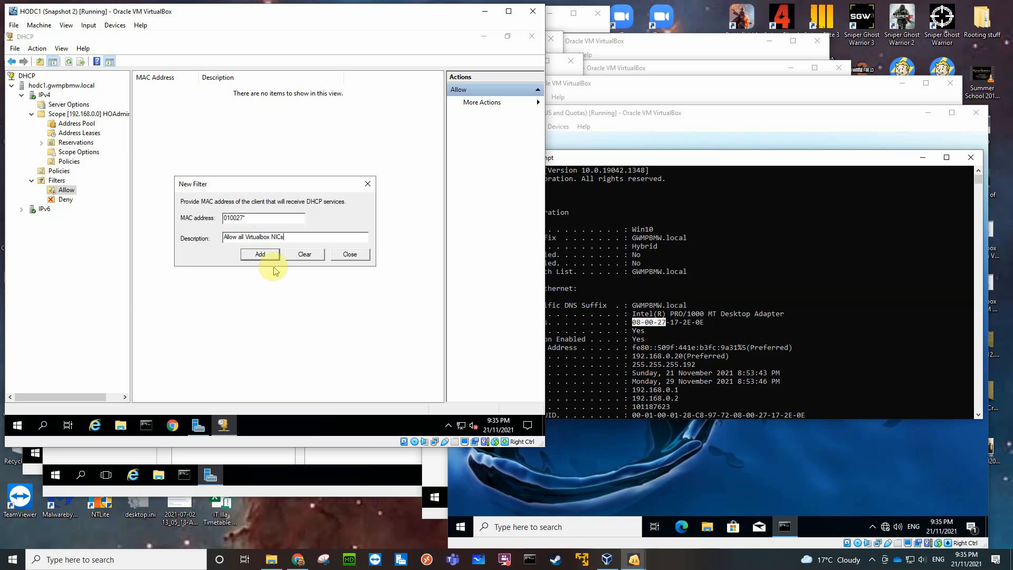
left_click(261, 254)
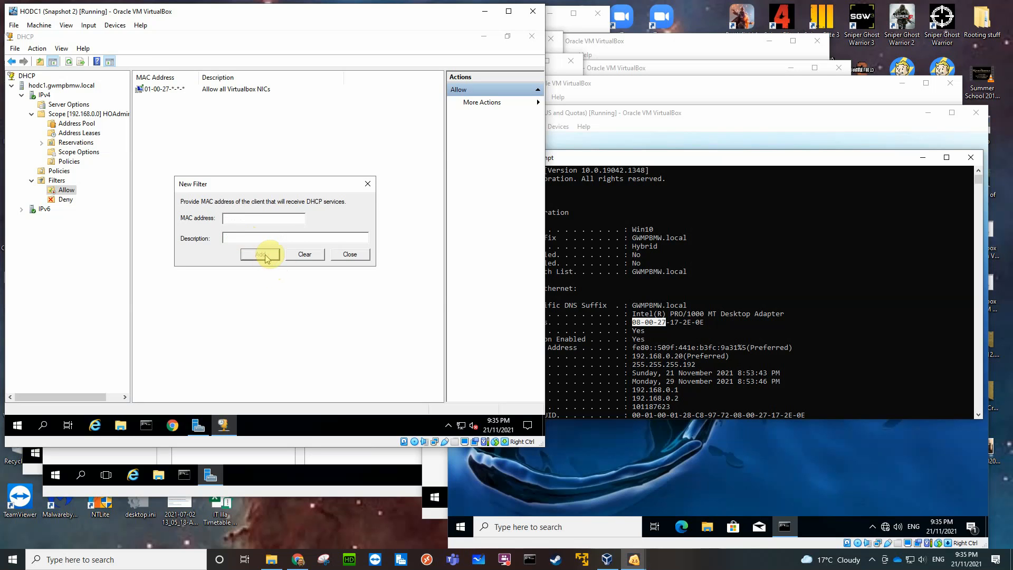
left_click(350, 254)
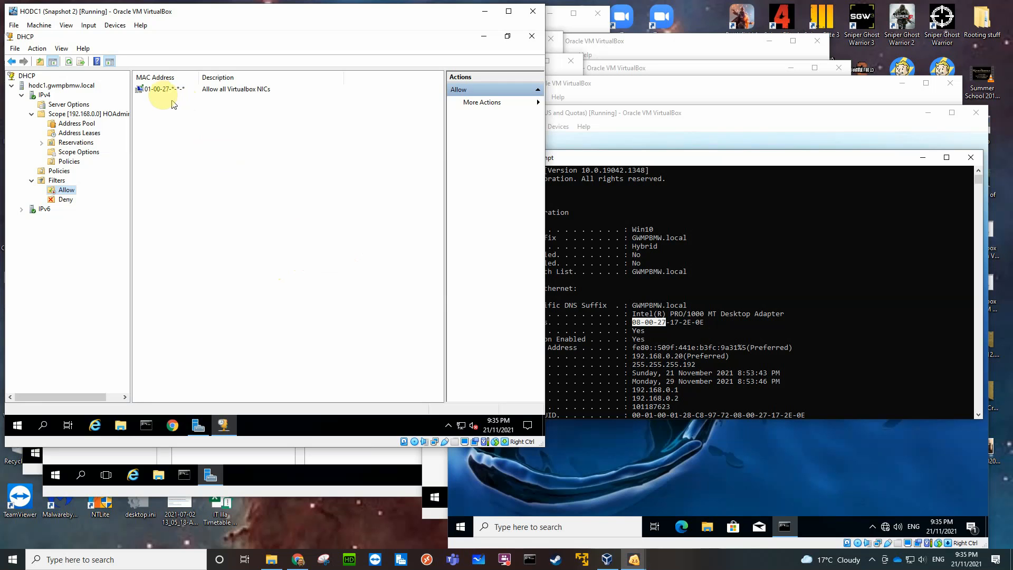
Edit the Virtualbox NICs Allow filter so its MAC address is 08-00-27-*-*-*.
left_click(156, 90)
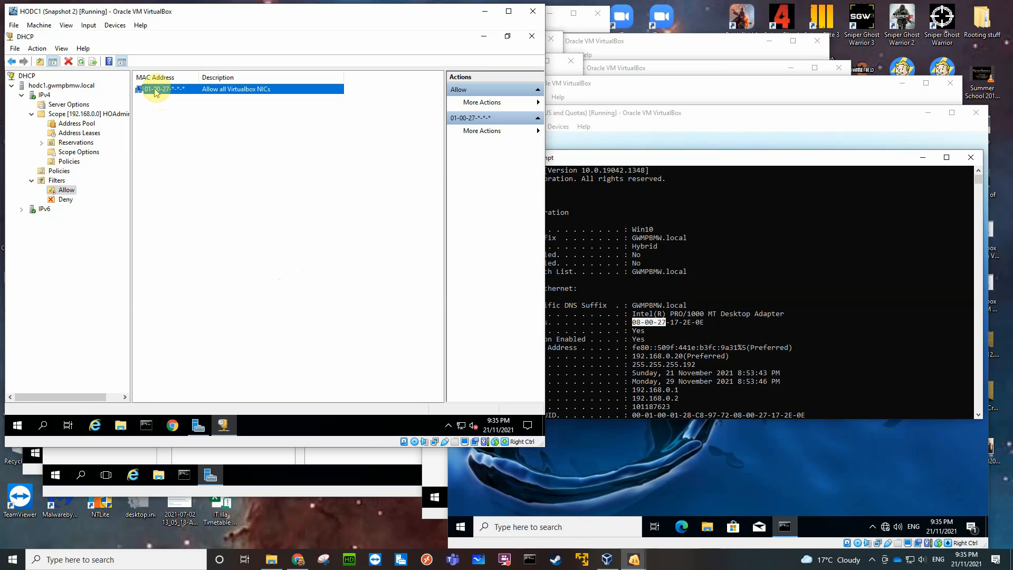
right_click(158, 94)
left_click(188, 96)
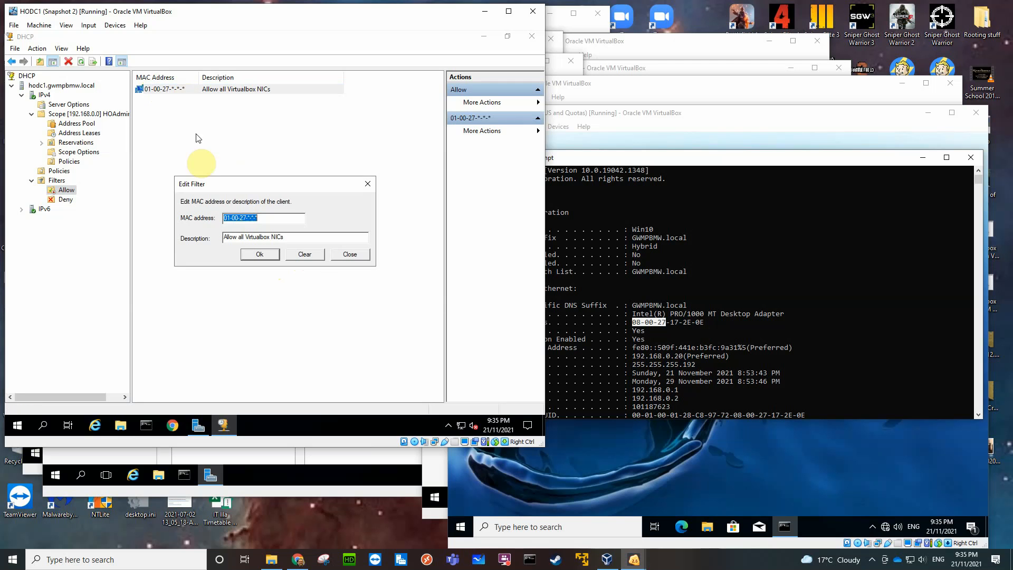
left_click(229, 217)
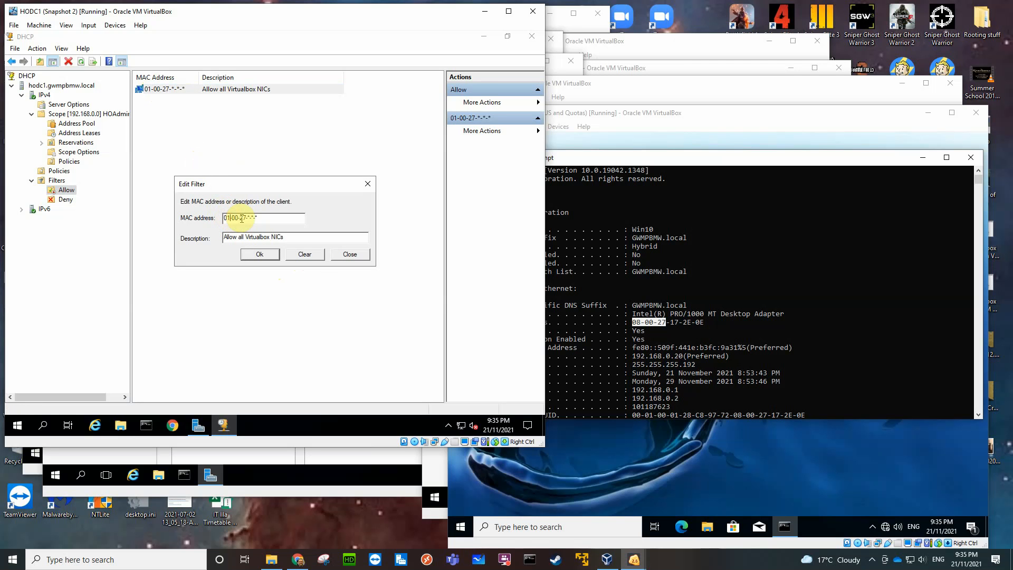
key("BackSpace")
type("8")
left_click(263, 255)
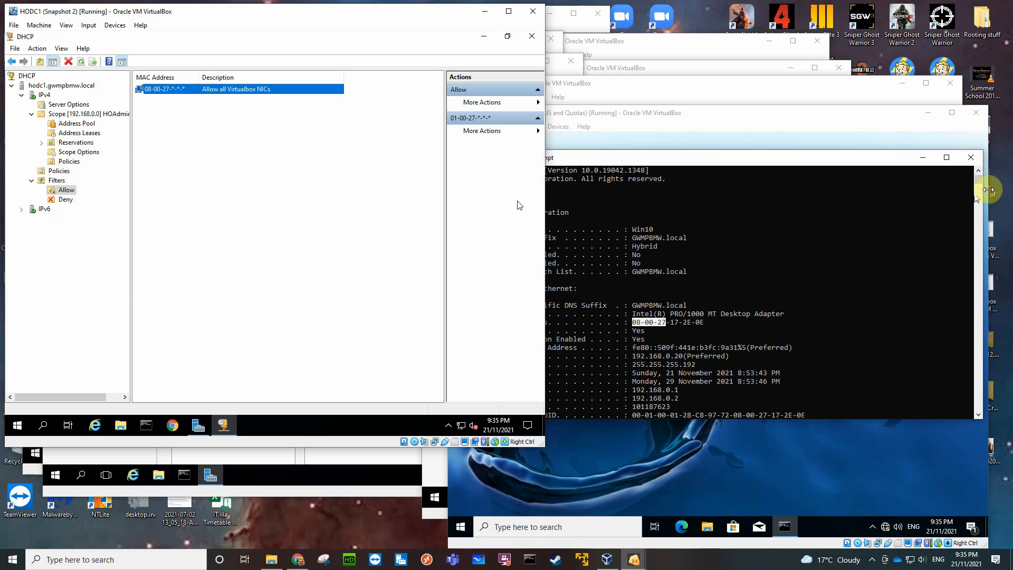
Return to the latest output in the client's Command Prompt, and enable the Allow filter in the DHCP console on HODC1.
left_click(980, 188)
mouse_move(980, 177)
left_mouse_down()
mouse_move(984, 232)
mouse_move(979, 179)
left_mouse_up()
scroll(951, 223, "down", 5)
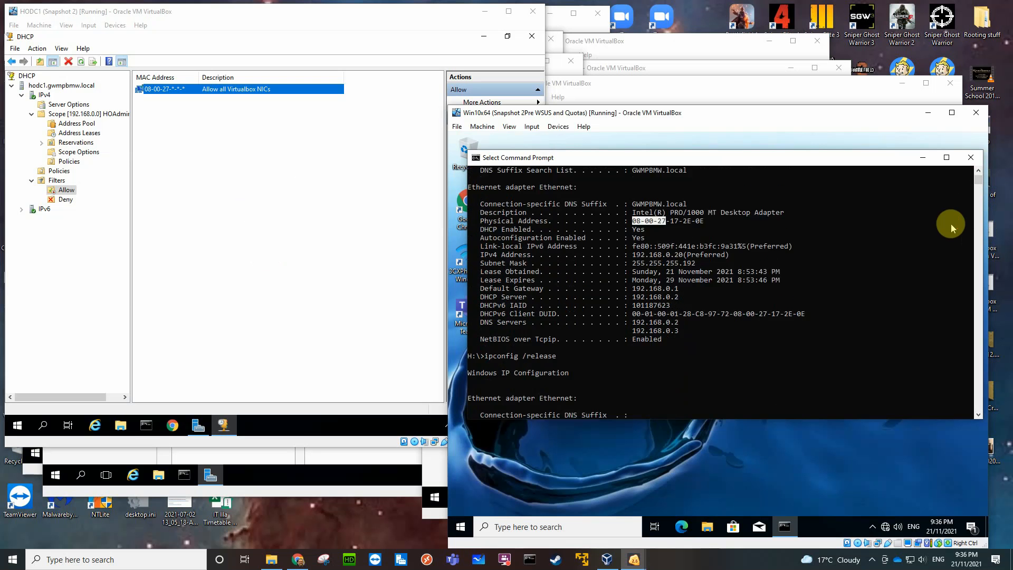
scroll(951, 223, "down", 6)
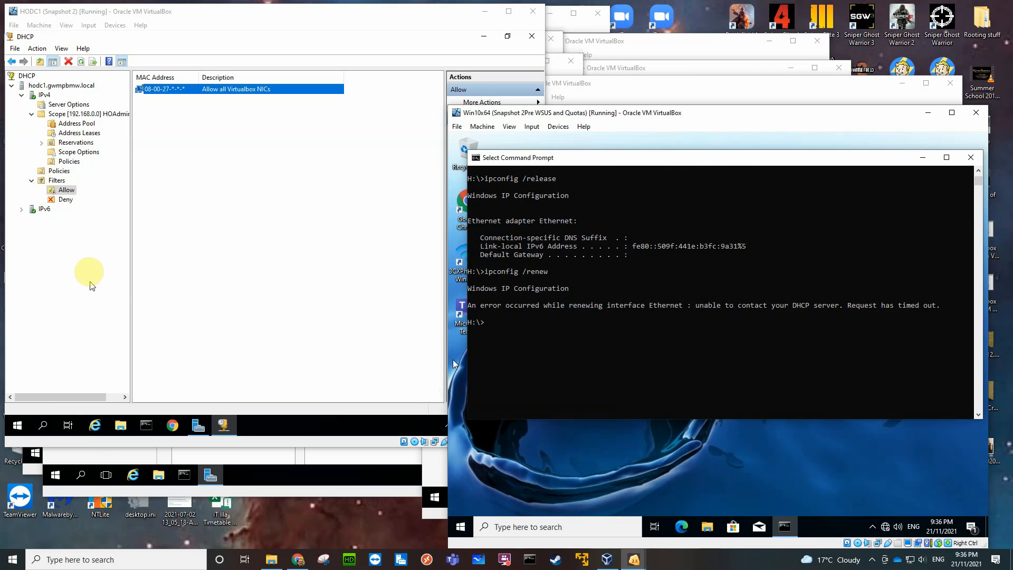
left_click(65, 200)
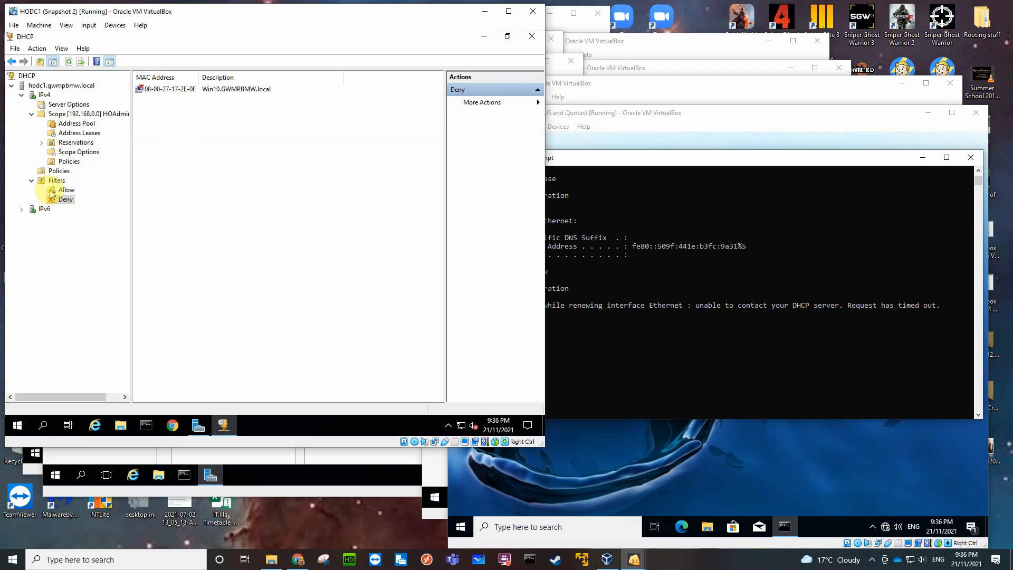
right_click(52, 192)
left_click(74, 210)
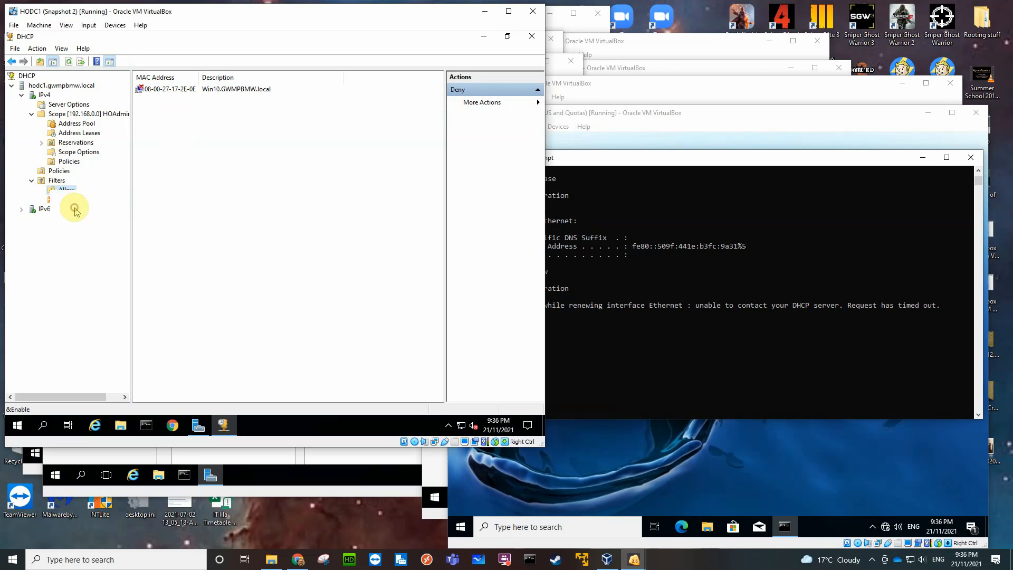
Disable the Deny filter and display the Allow filter's list.
right_click(63, 201)
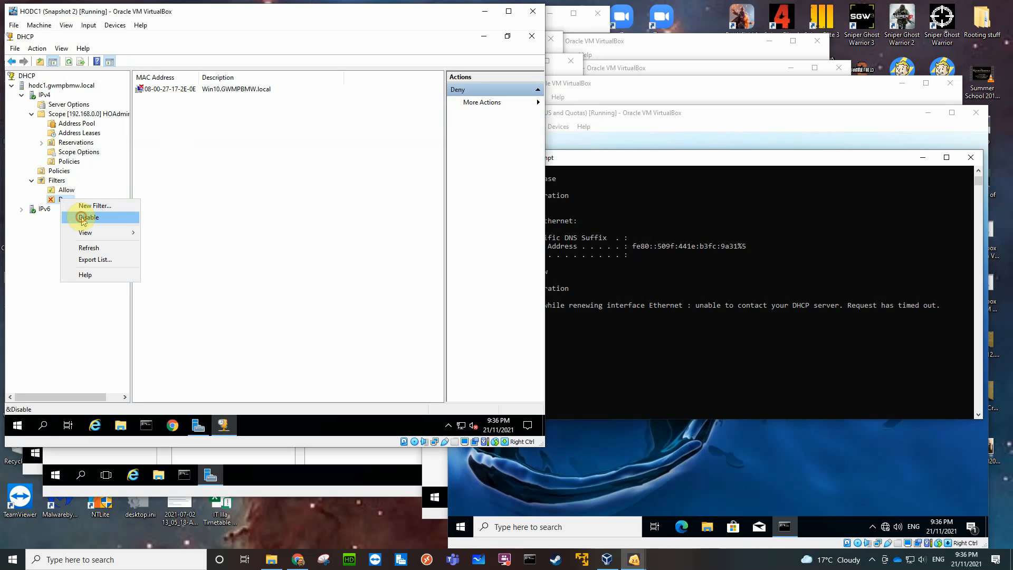
left_click(83, 218)
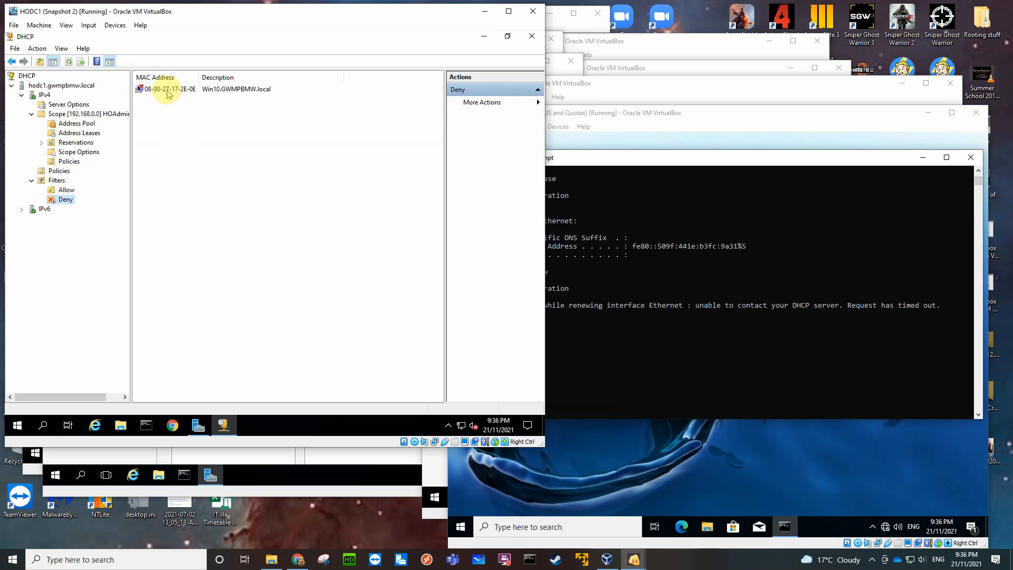
left_click(65, 190)
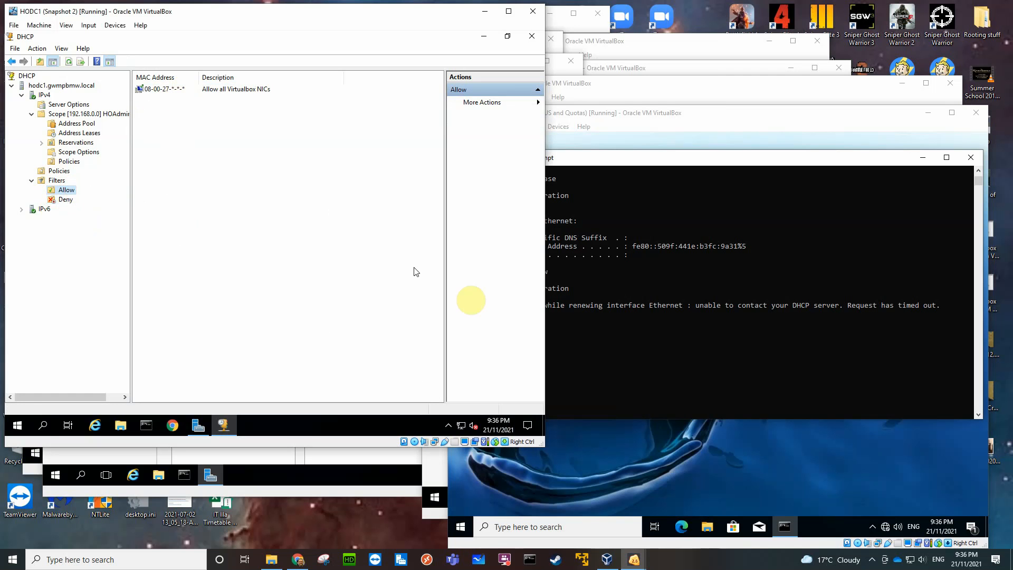
Run ipconfig /renew on the Win10 client to test with only the Allow filter enabled.
left_click(617, 339)
key("Up")
key("Return")
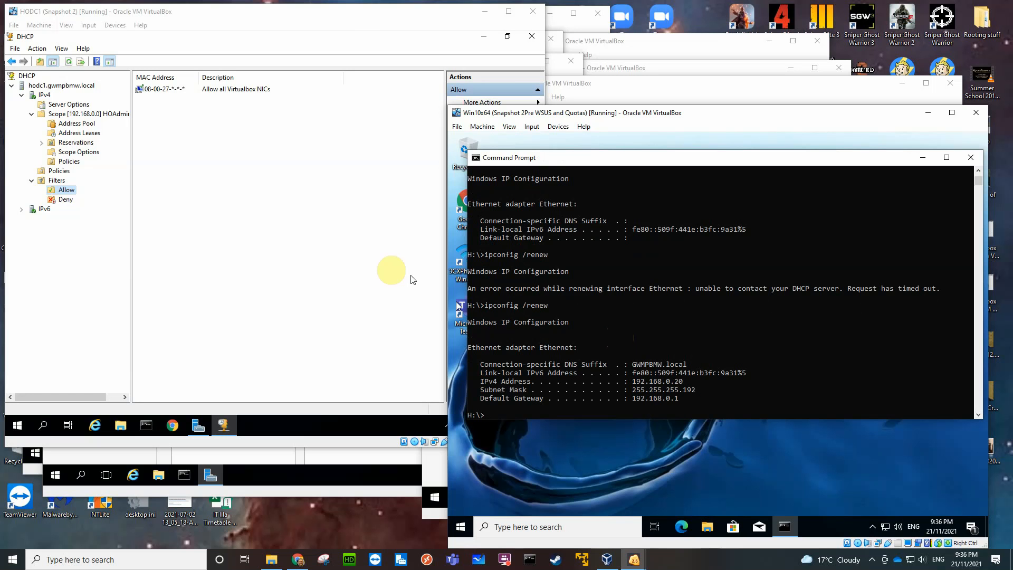
Enable the Deny filter again alongside the Allow filter, and compare the entries of both lists.
left_click(66, 201)
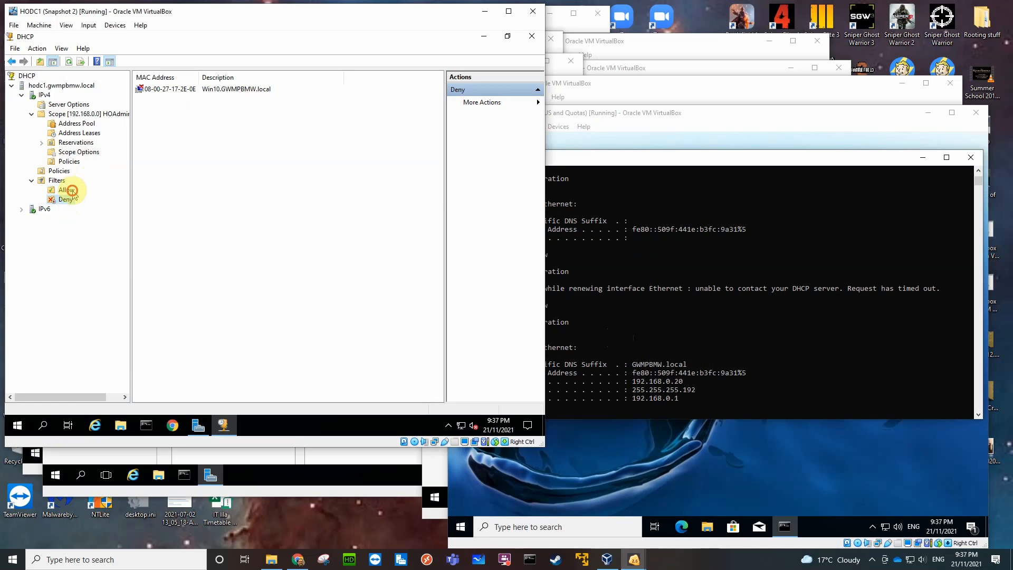
left_click(66, 190)
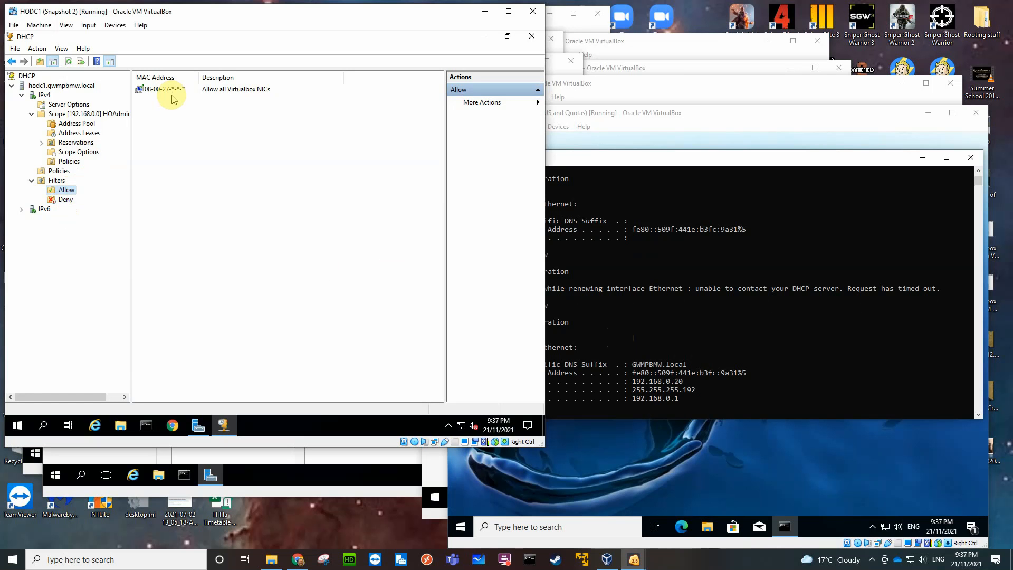
left_click(66, 200)
right_click(66, 201)
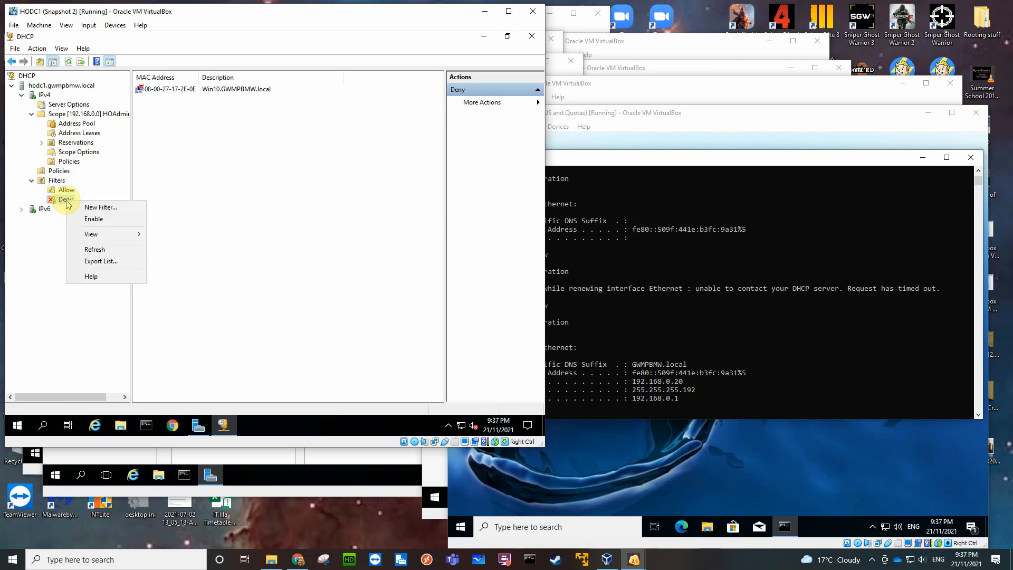
left_click(96, 220)
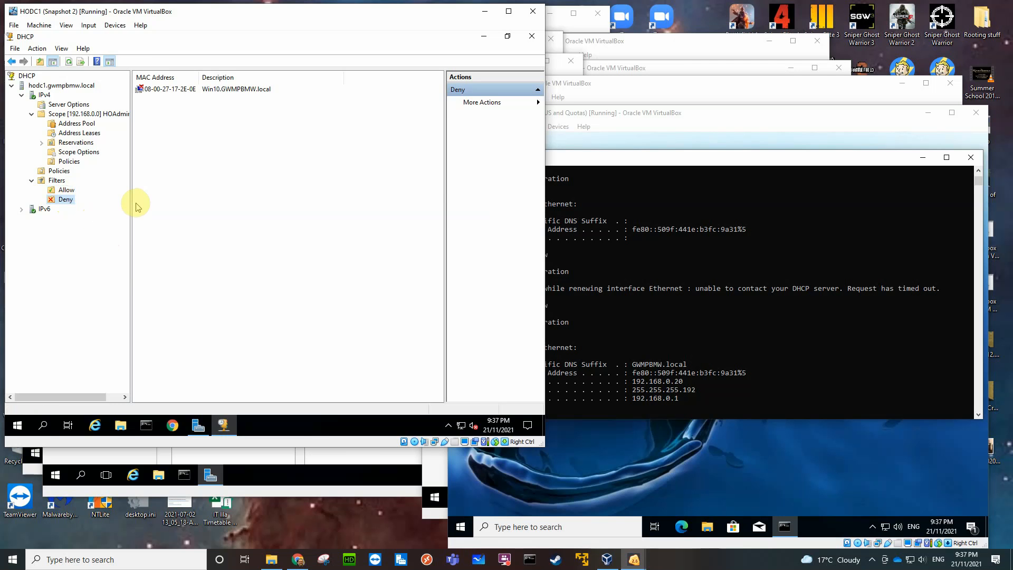
left_click(66, 190)
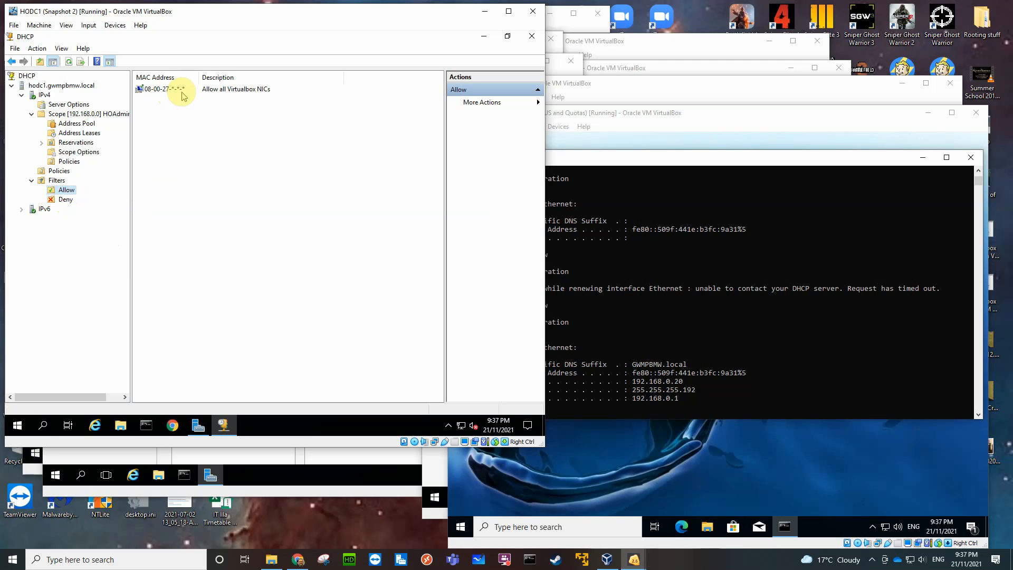
left_click(65, 200)
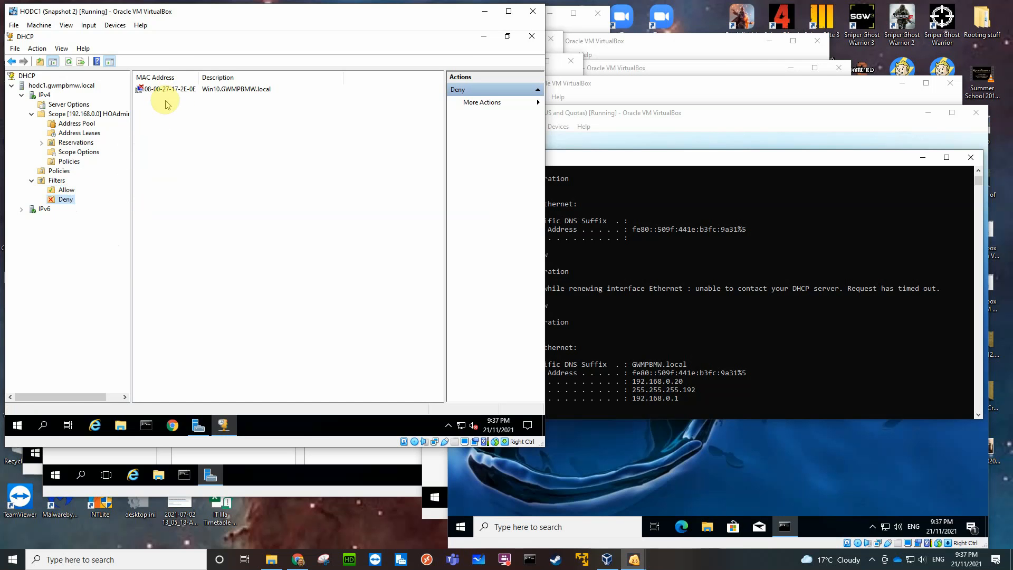
Test the Win10 client with both filters enabled by running ipconfig /release and ipconfig /renew.
left_click(737, 347)
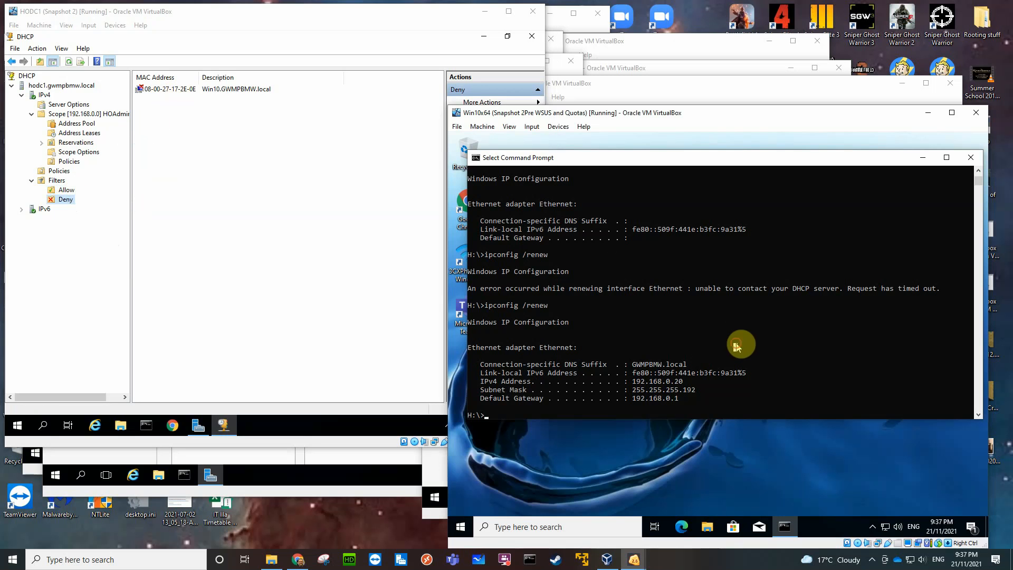
type("ipconfig /release")
key("Return")
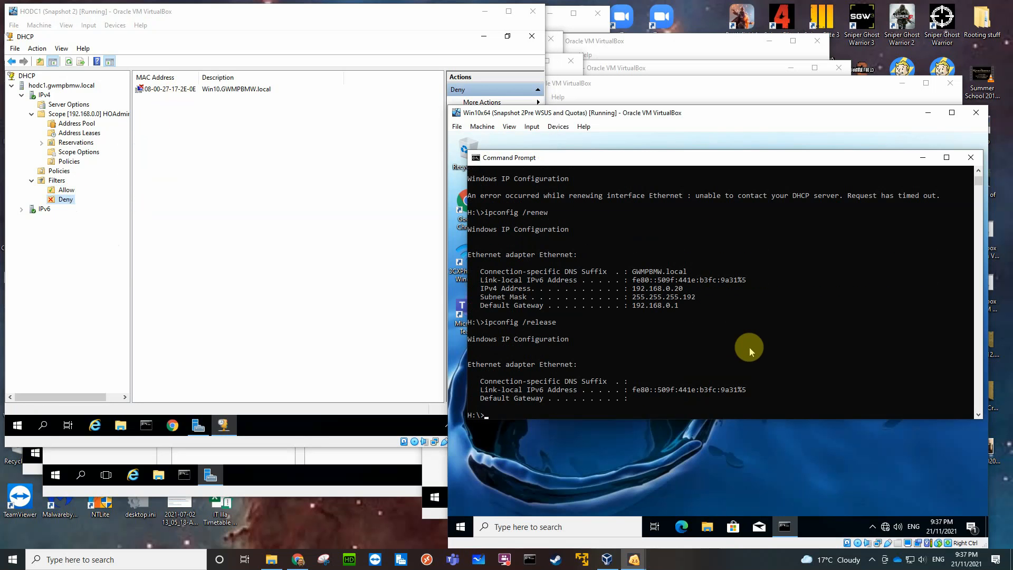
key("Up")
key("Up")
key("Return")
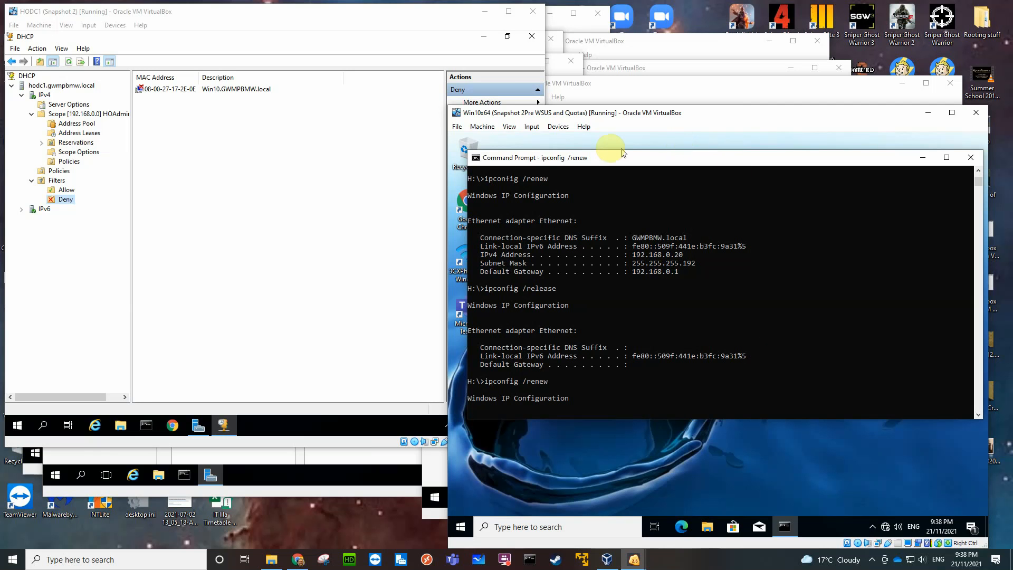
Check the MAC address of the Win10x64 virtual machine's Adapter 1 in its advanced network settings.
left_click(558, 127)
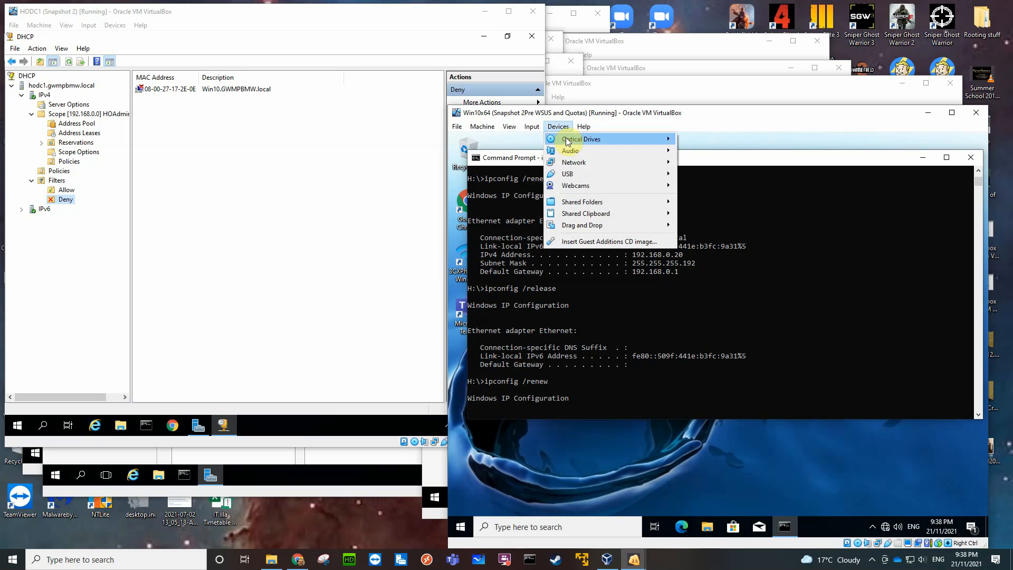
mouse_move(637, 162)
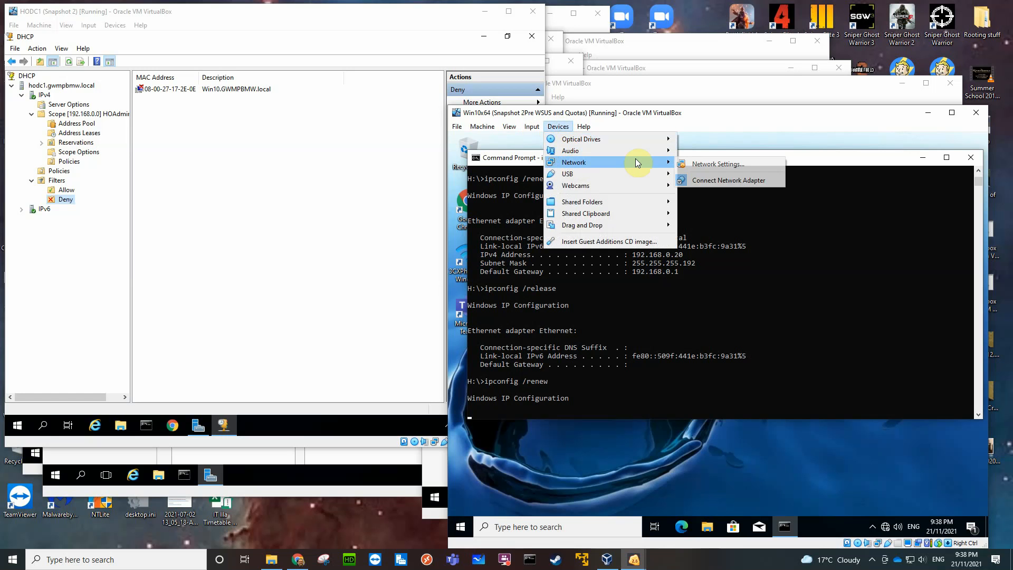
left_click(709, 164)
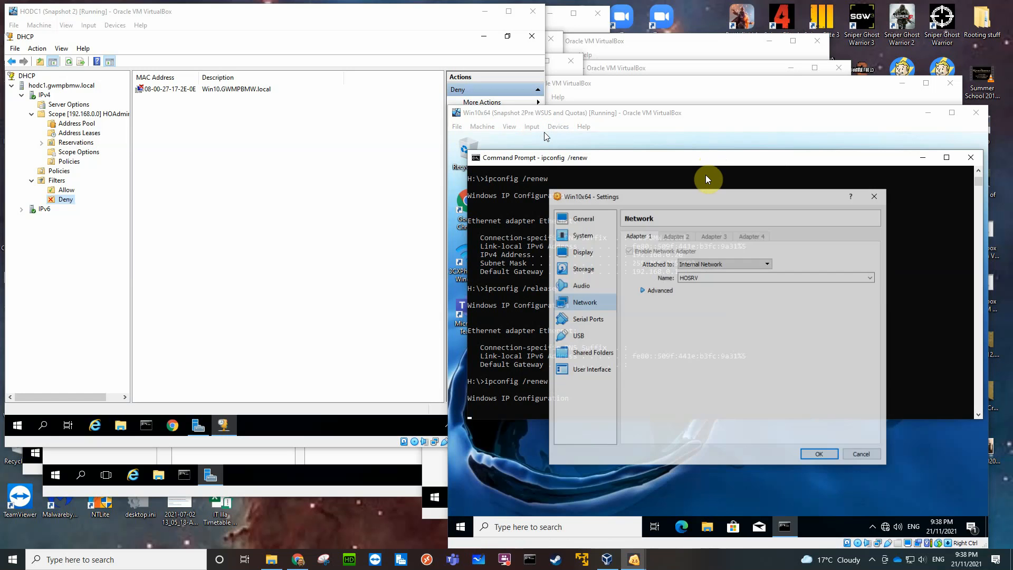
left_click(646, 292)
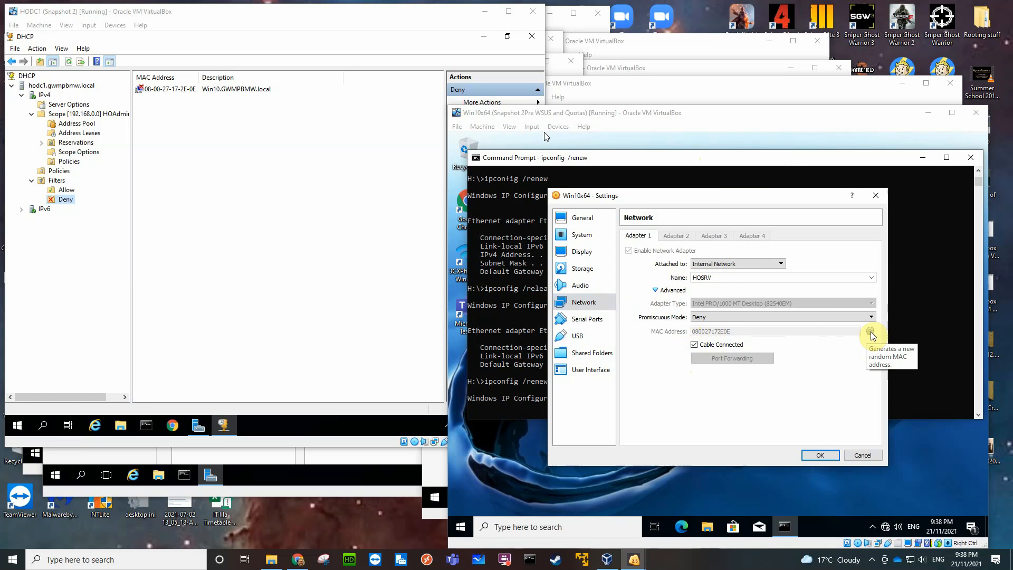
left_click(656, 292)
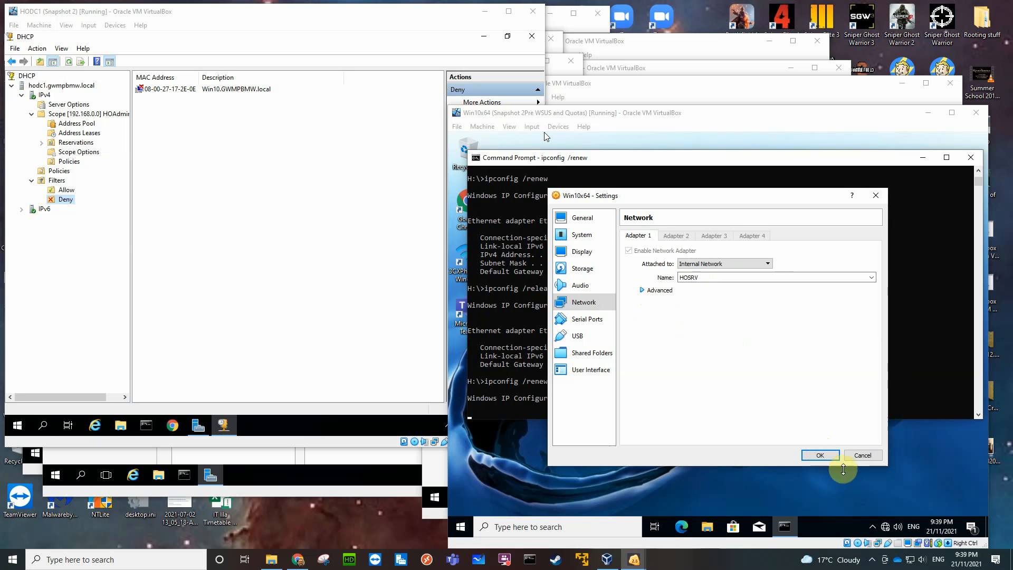
left_click(828, 457)
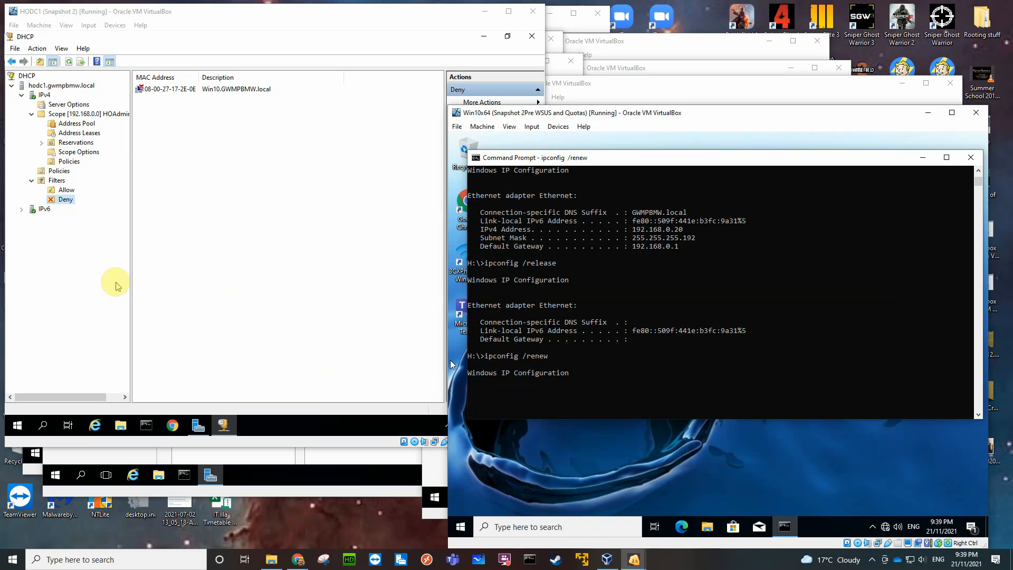
Review the Allow and Deny filter entries against the client's MAC address, and return to the Win10 client's command prompt.
left_click(71, 190)
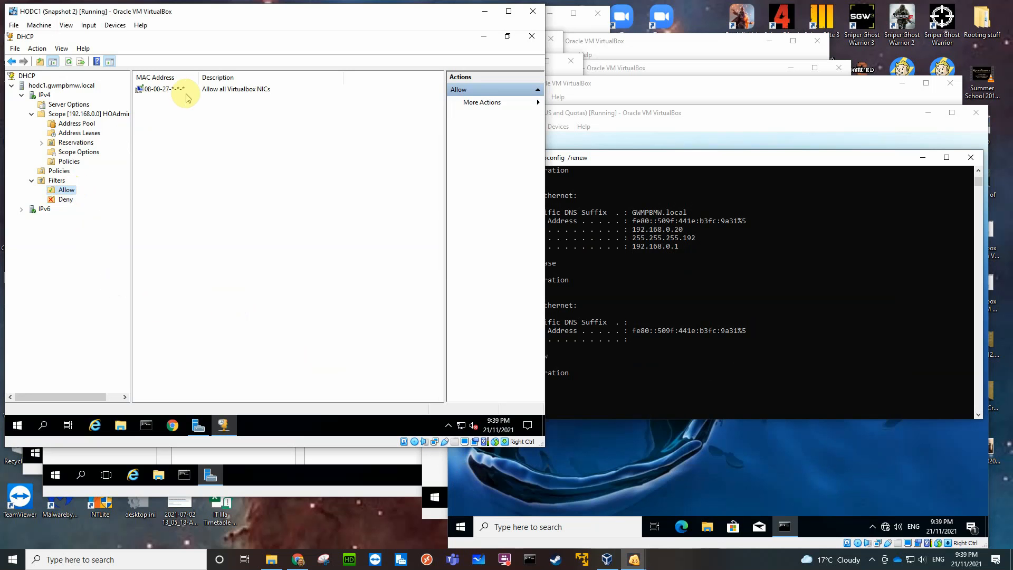
left_click(66, 199)
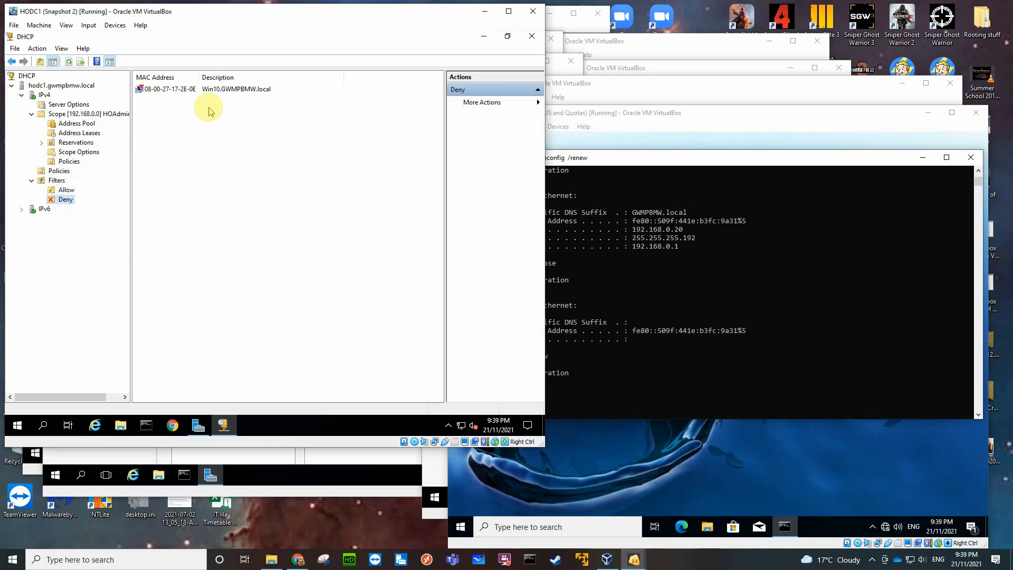
left_click(760, 156)
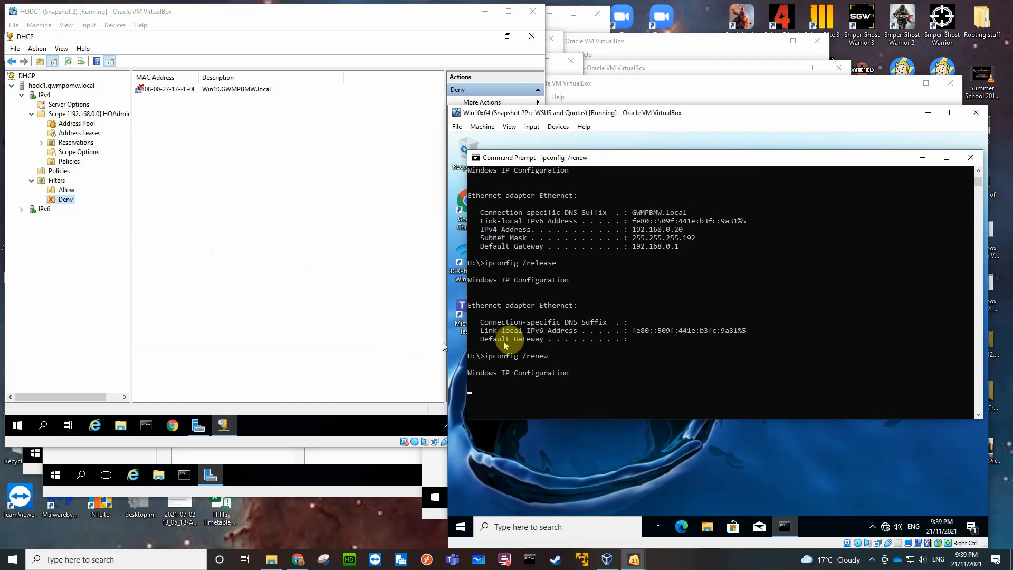
Delete the 08-00-27-*-*-* entry, described as "Allow all Virtualbox NICs", from the Allow filter.
left_click(64, 193)
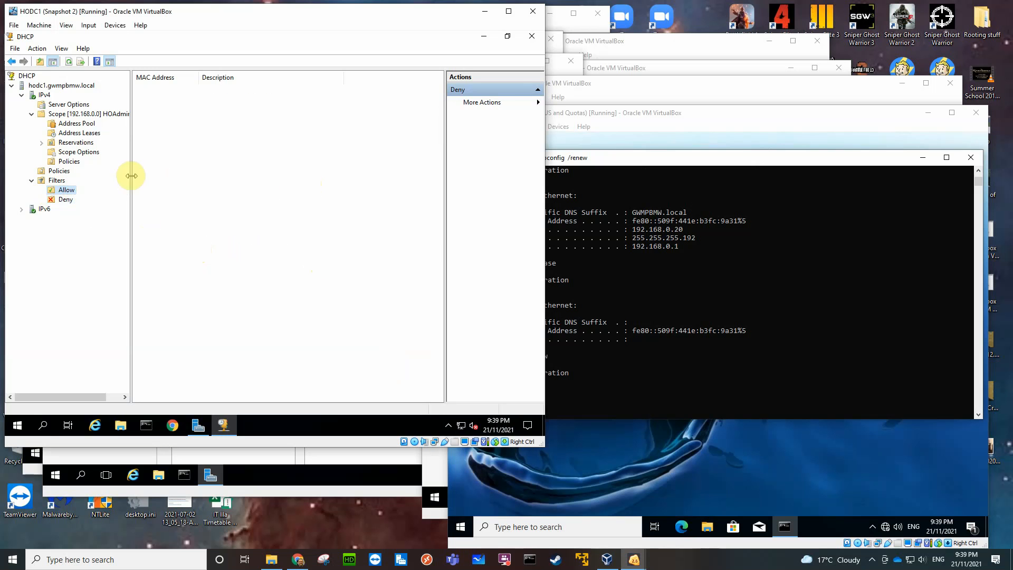
left_click(160, 89)
right_click(160, 89)
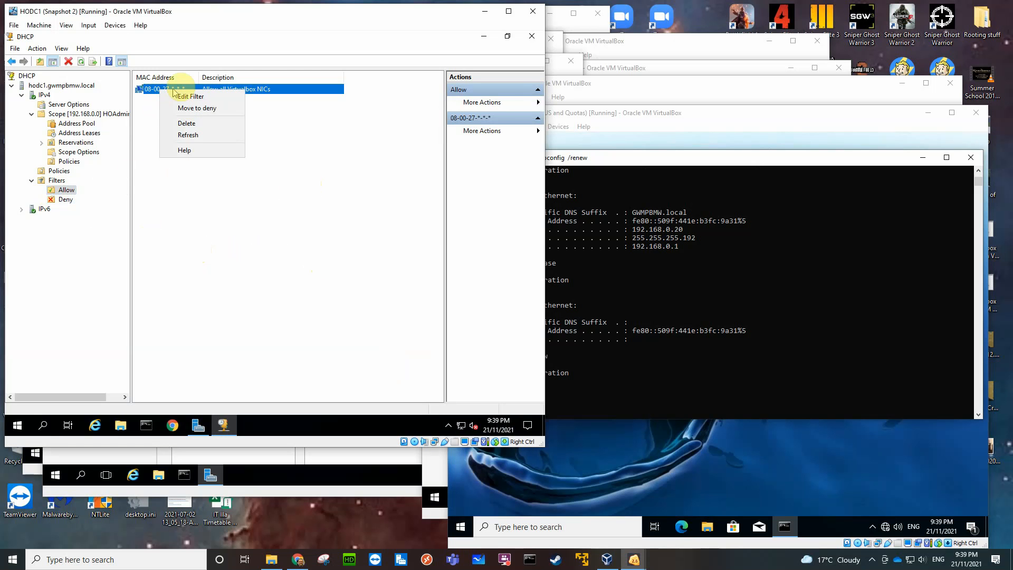
left_click(188, 124)
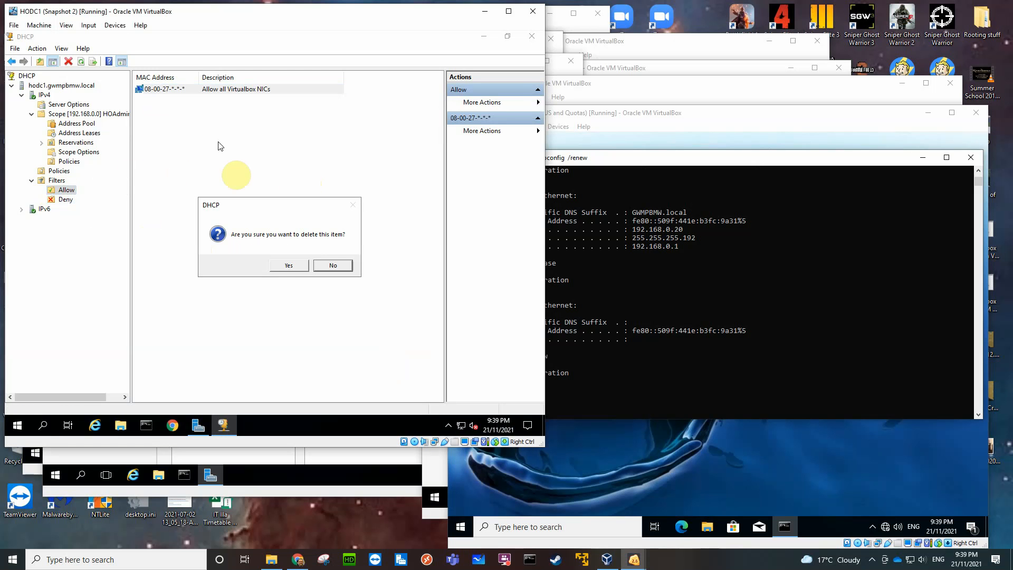
left_click(287, 265)
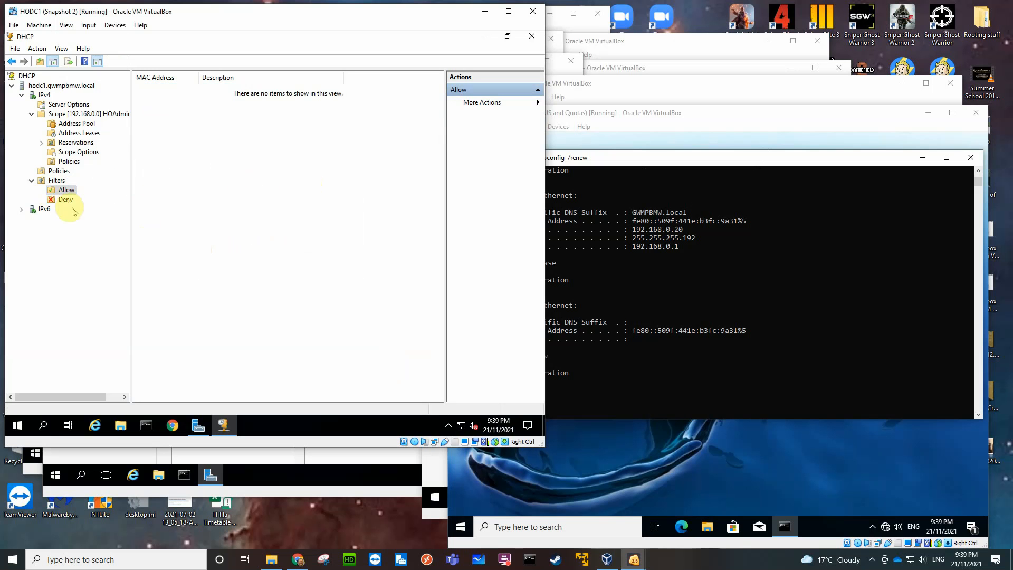
Move the Win10.GWMPBMW.local entry from the Deny filter to the Allow filter.
left_click(89, 200)
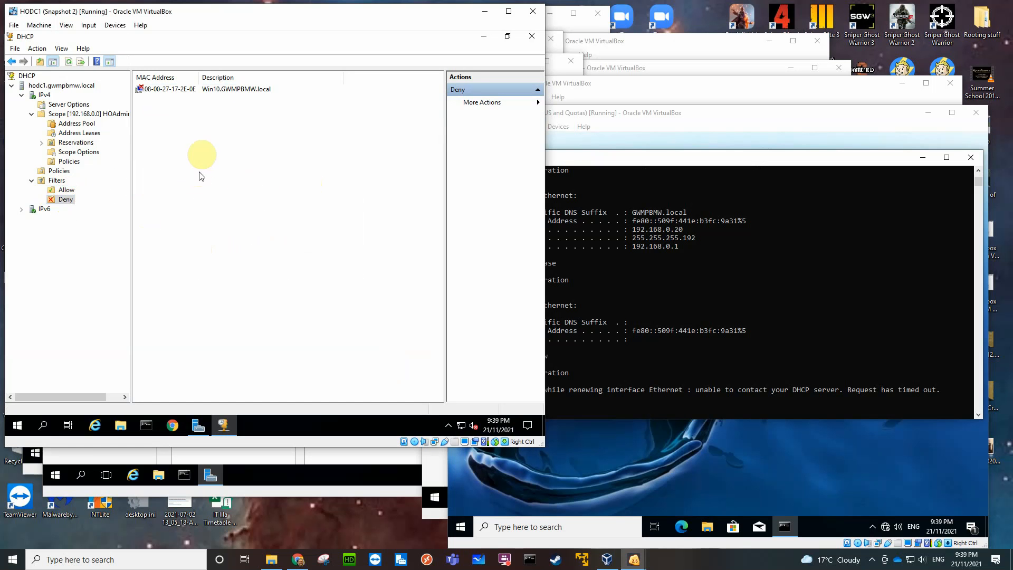
left_click(797, 195)
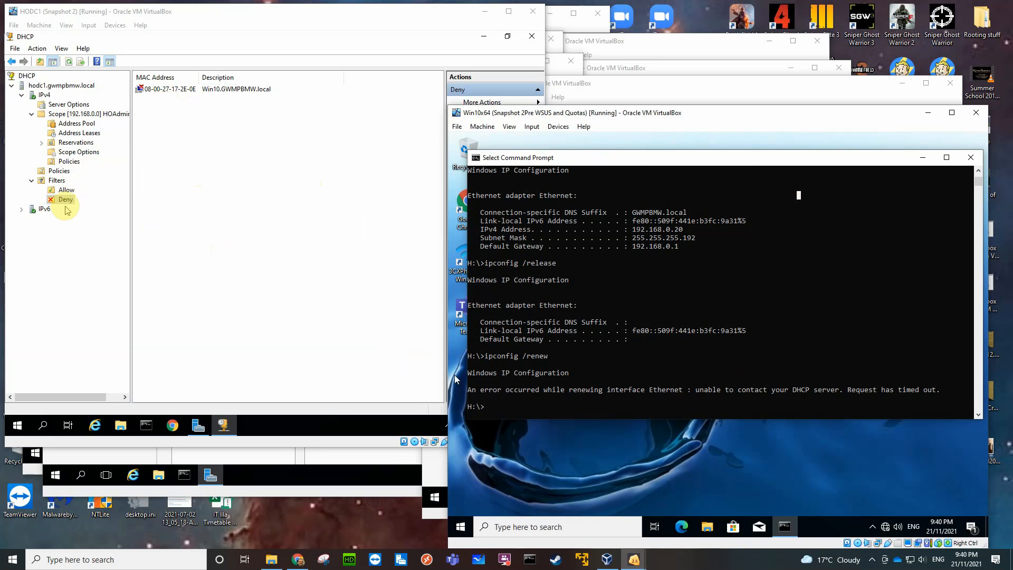
left_click(176, 90)
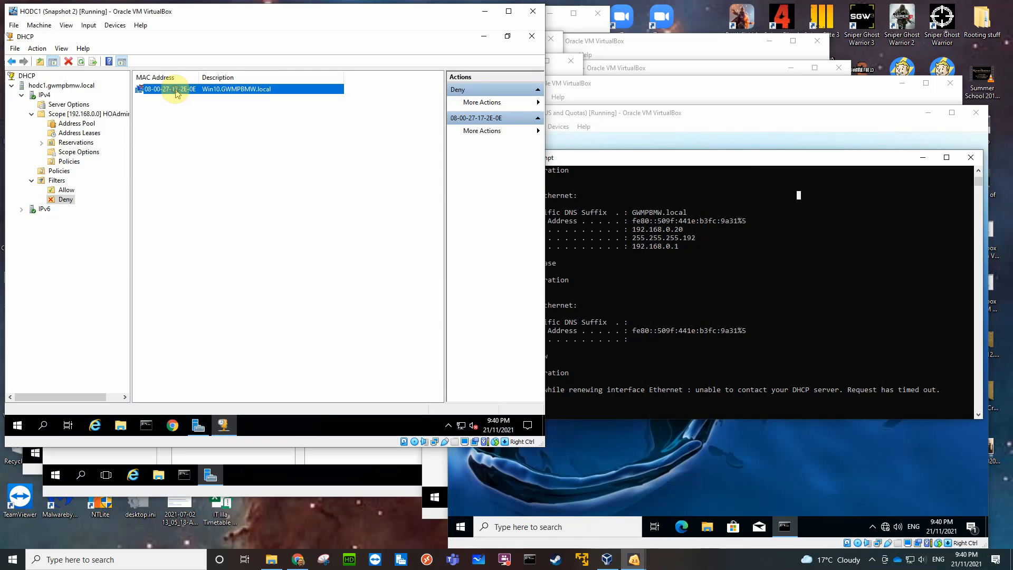
right_click(176, 89)
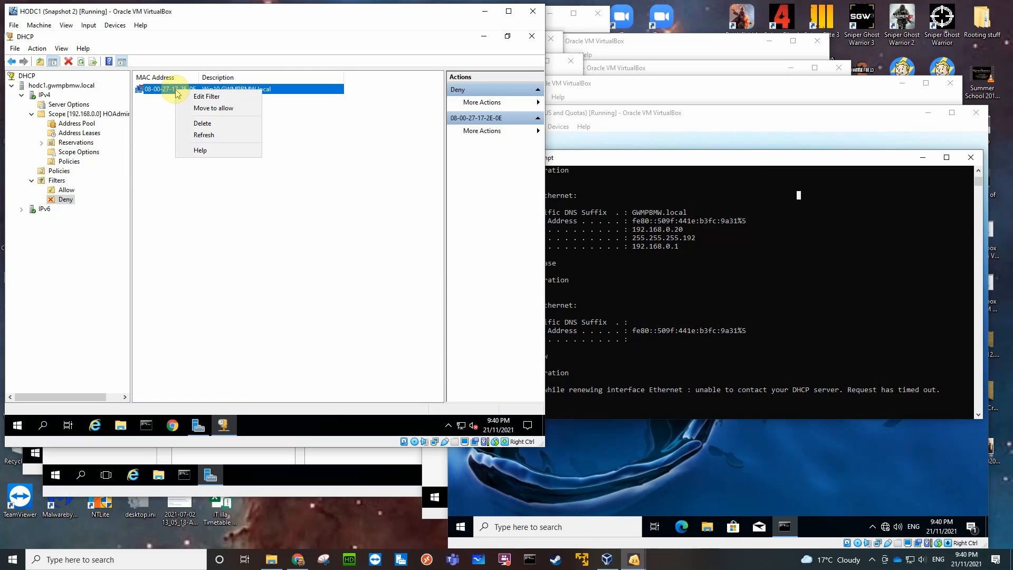
left_click(205, 108)
left_click(66, 190)
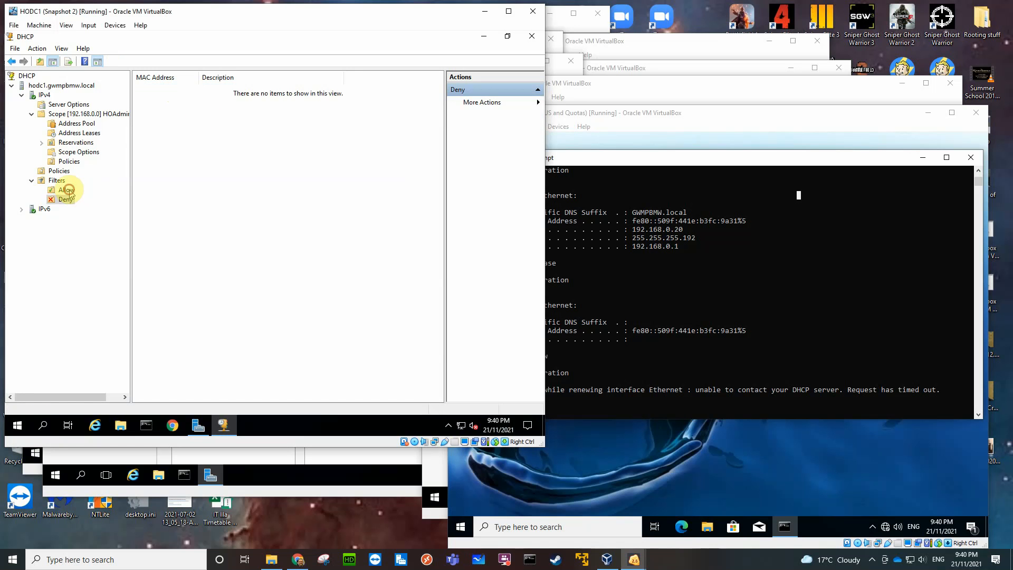
Disable the Deny filter and display the Allow filter's entries.
left_click(63, 200)
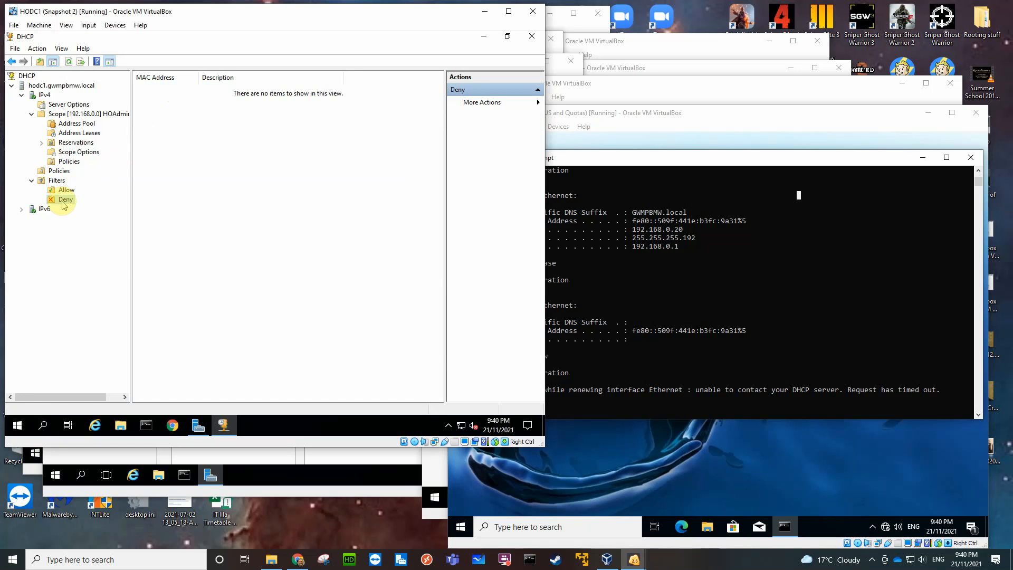
right_click(55, 199)
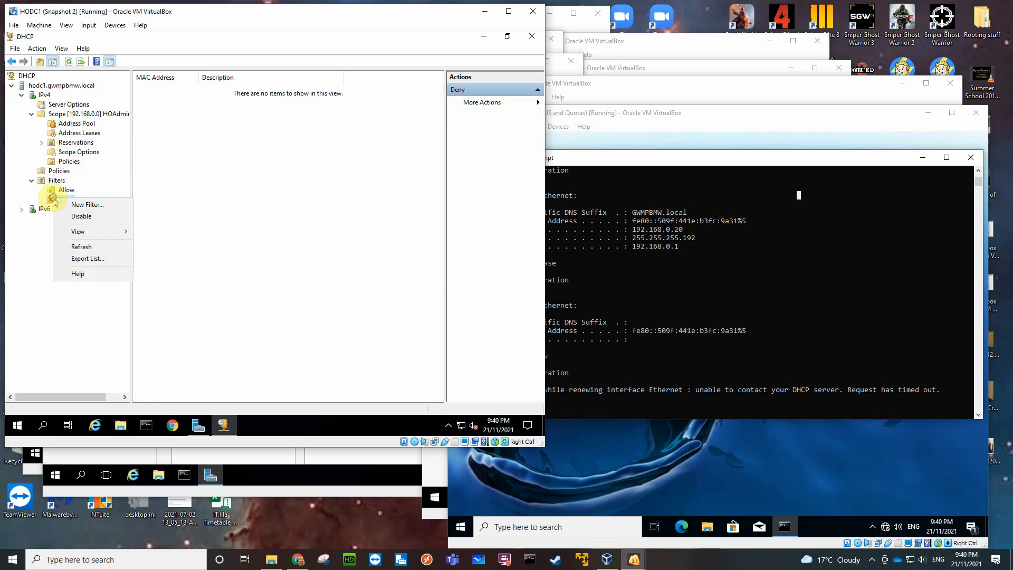
left_click(74, 216)
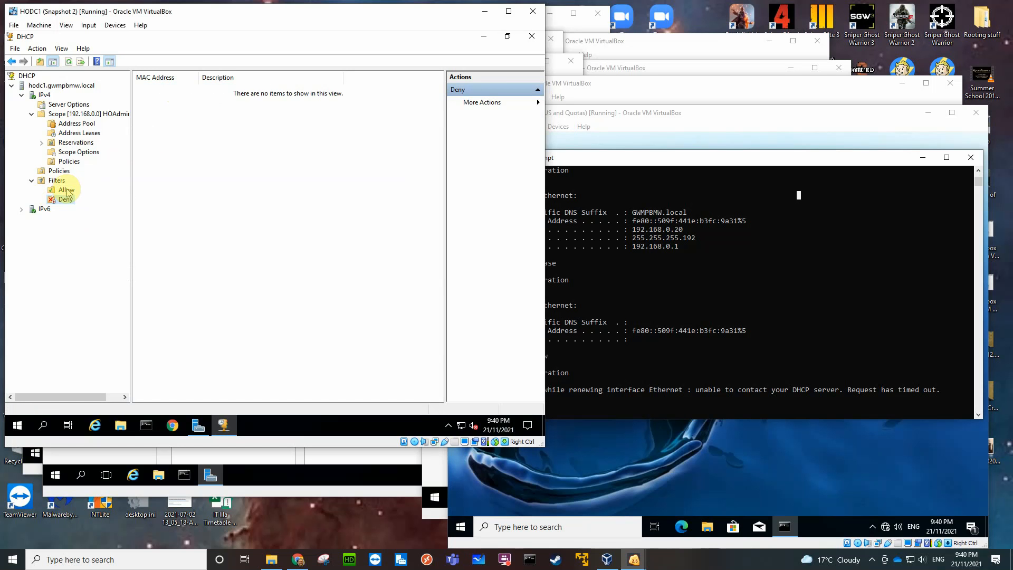
right_click(67, 190)
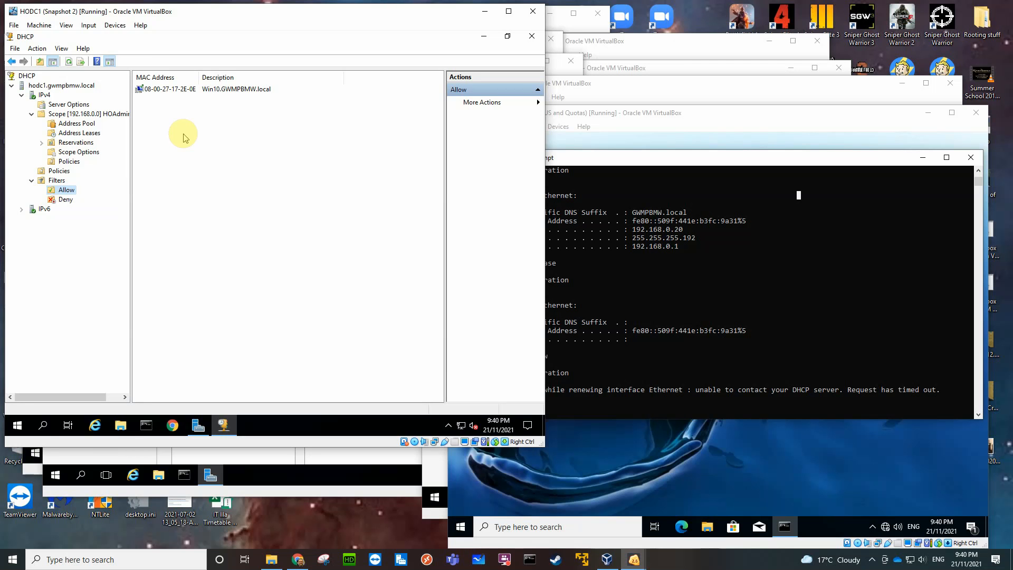
Move the Win10.GWMPBMW.local entry from Allow to Deny and view both filter lists.
left_click(183, 90)
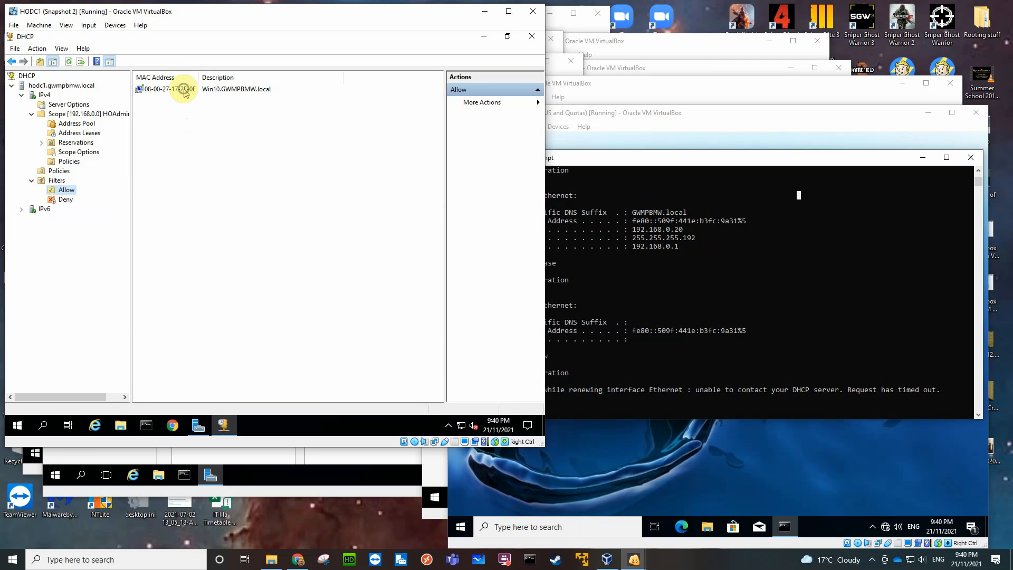
right_click(183, 89)
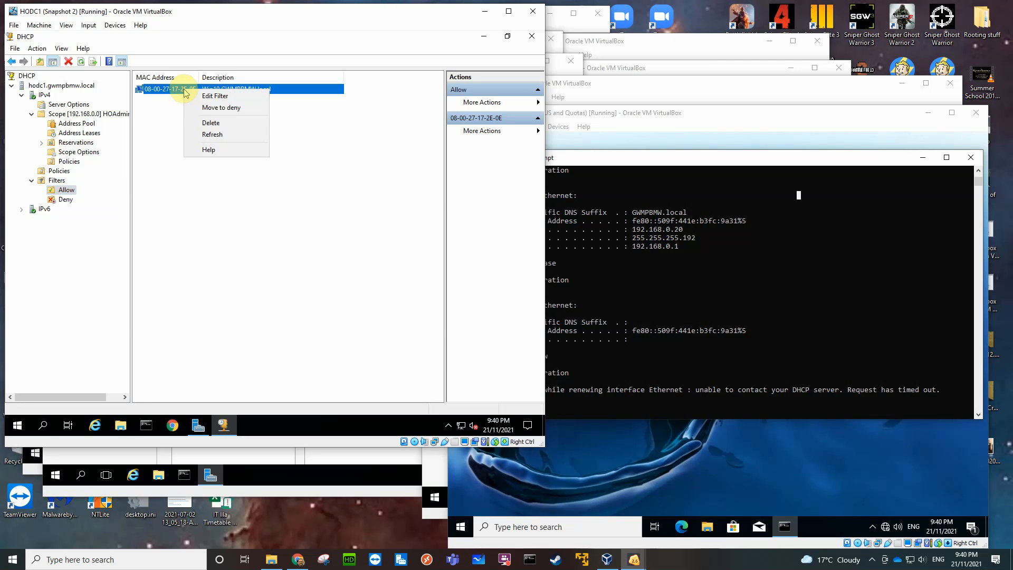
left_click(209, 108)
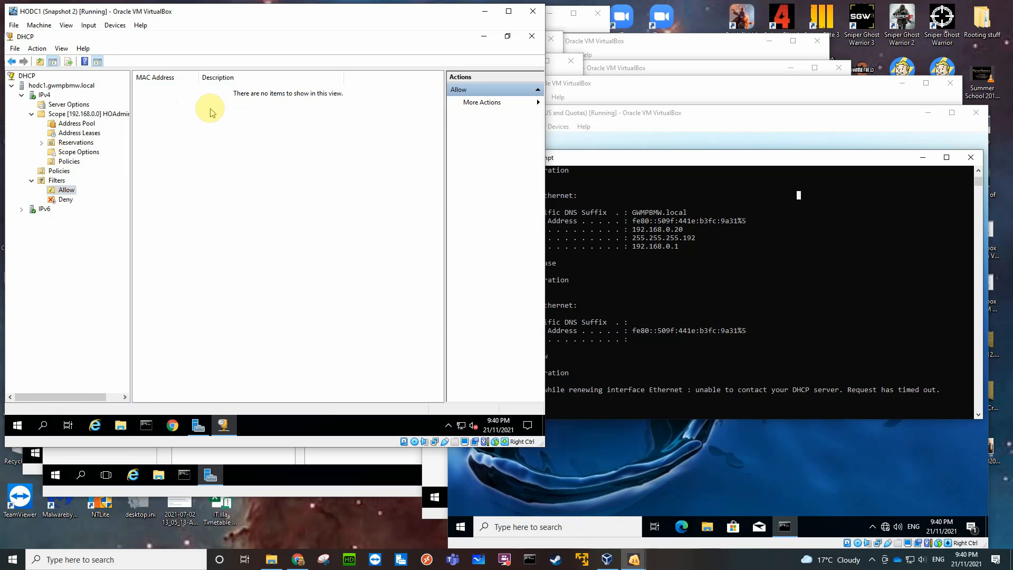
left_click(66, 201)
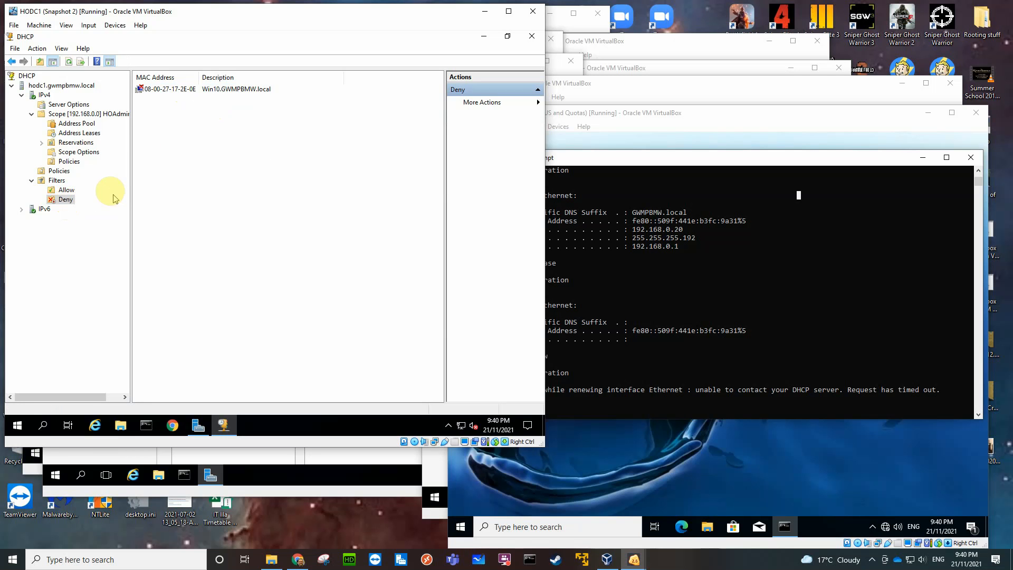
left_click(69, 191)
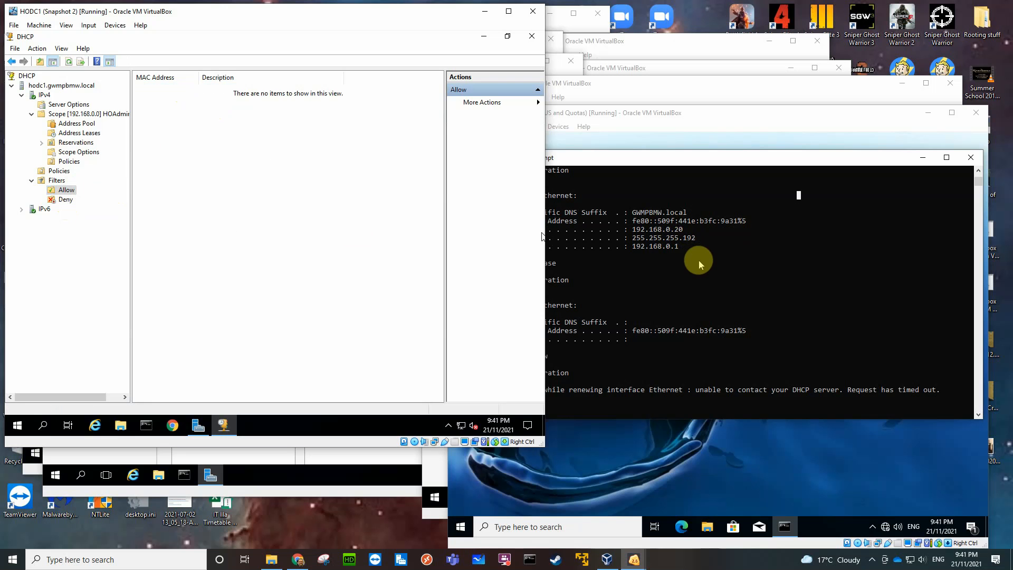
Return the Win10.GWMPBMW.local entry from the disabled Deny filter to Allow and display the Allow list.
left_click(66, 200)
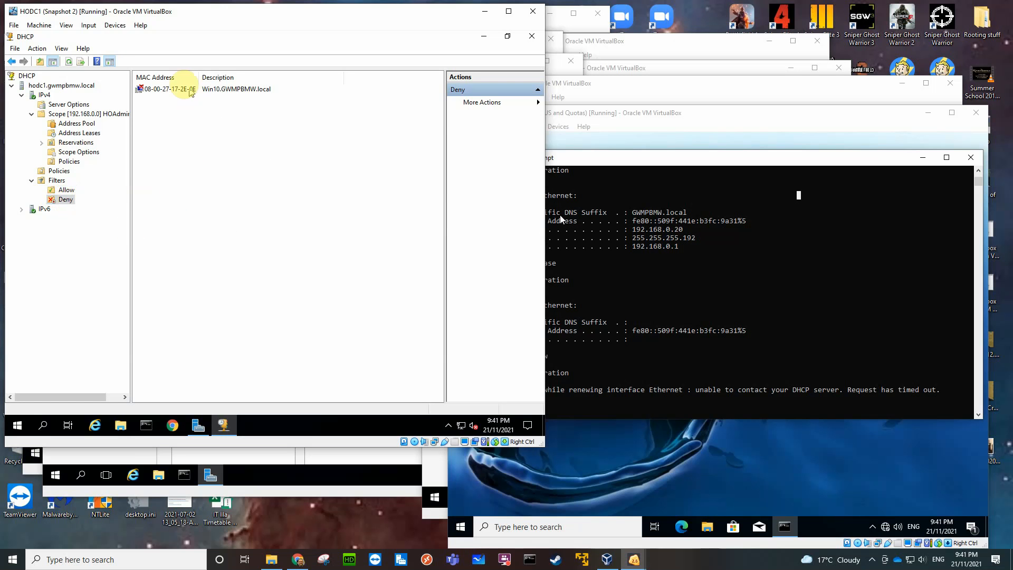
right_click(186, 91)
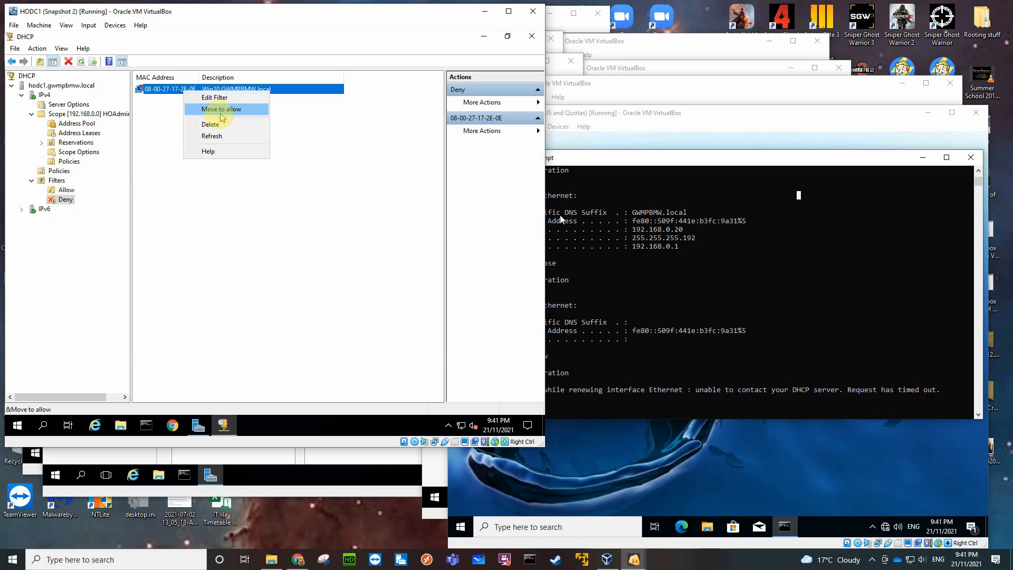
left_click(225, 108)
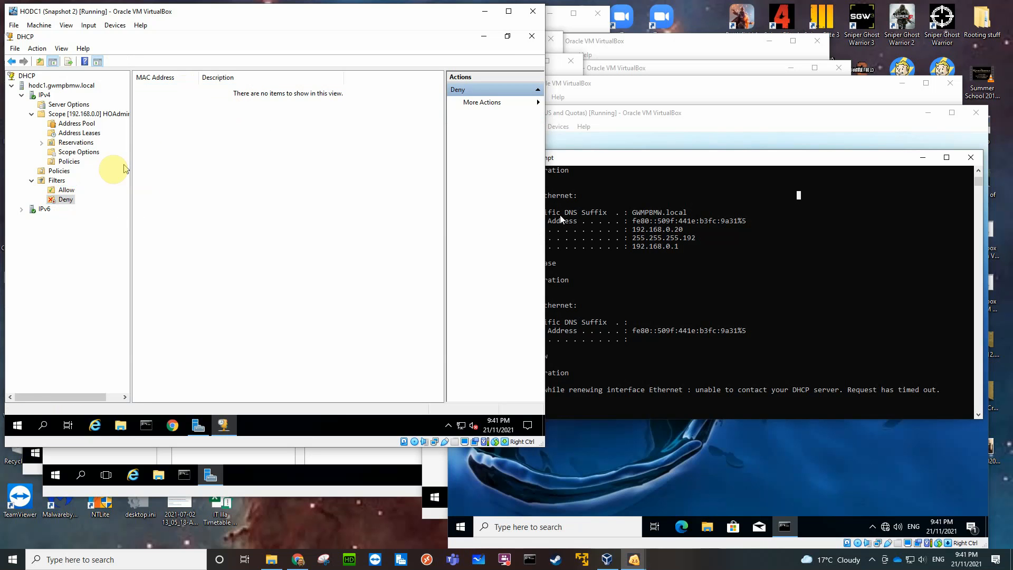
left_click(68, 191)
Change the MAC address of the Win10.GWMPBMW.local entry in the Allow filter to 08-00-27-17-2E-FF.
left_click(211, 90)
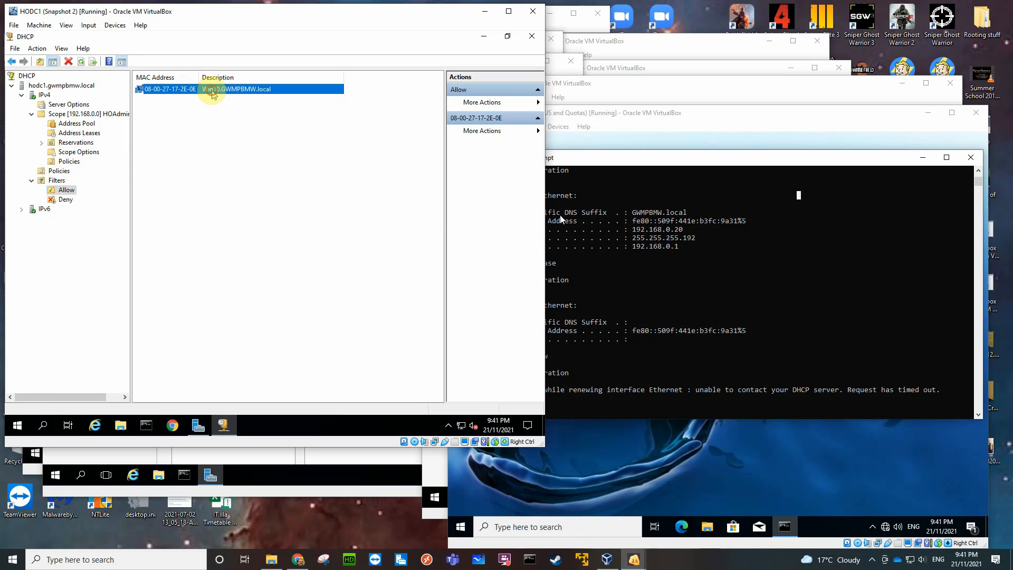
right_click(206, 89)
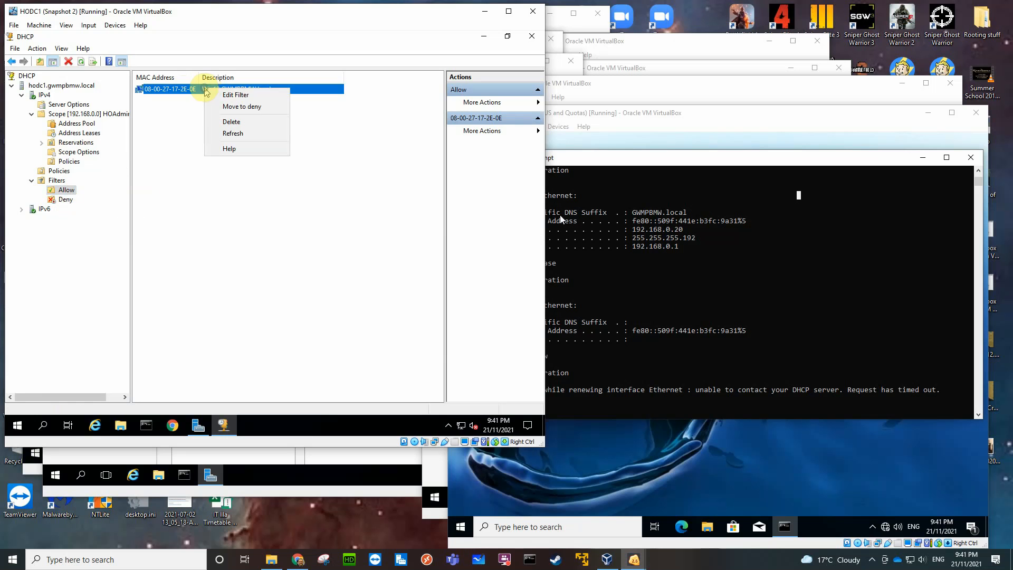
left_click(235, 95)
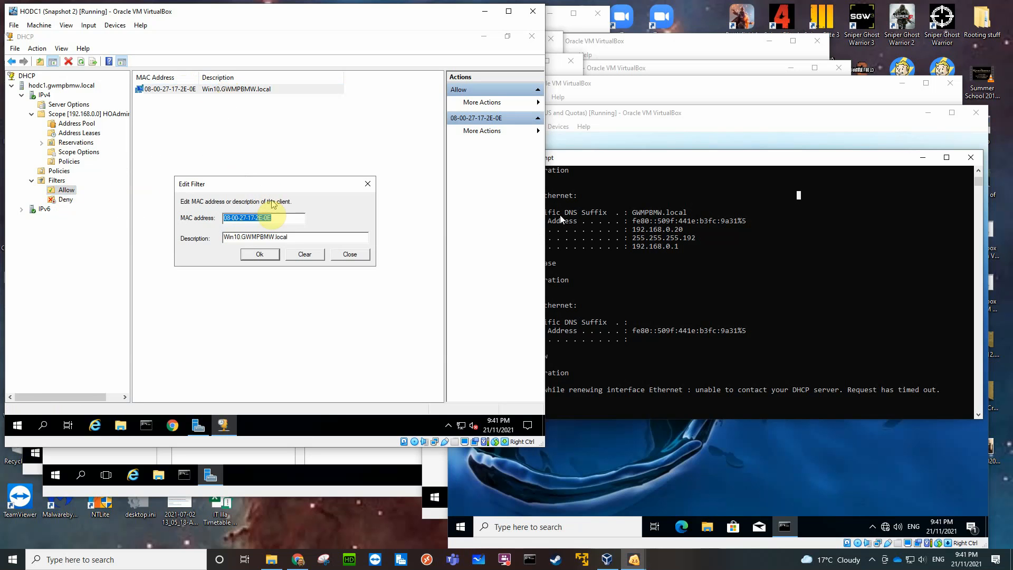
left_click(285, 218)
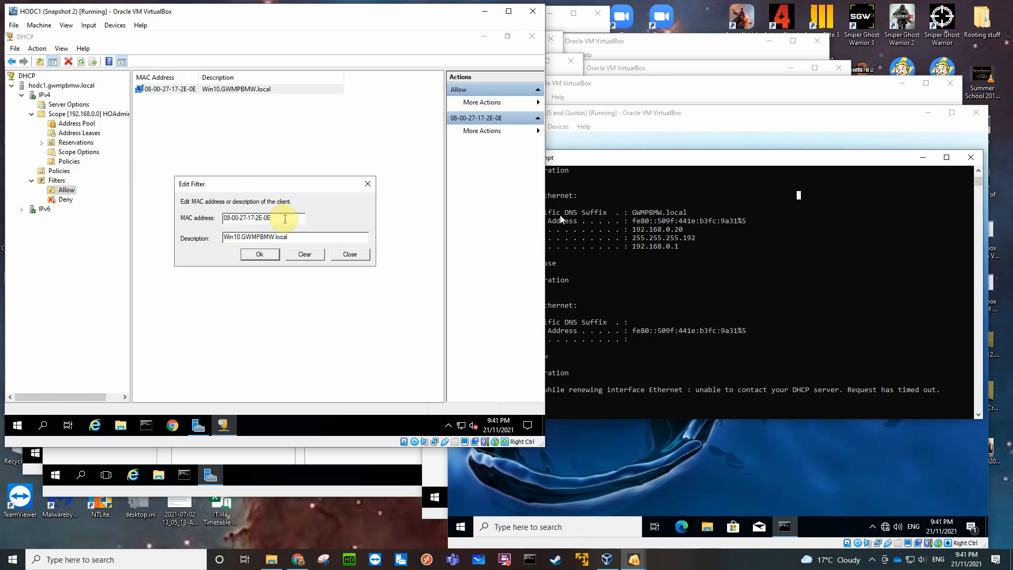
key("BackSpace")
key("BackSpace")
type("FF")
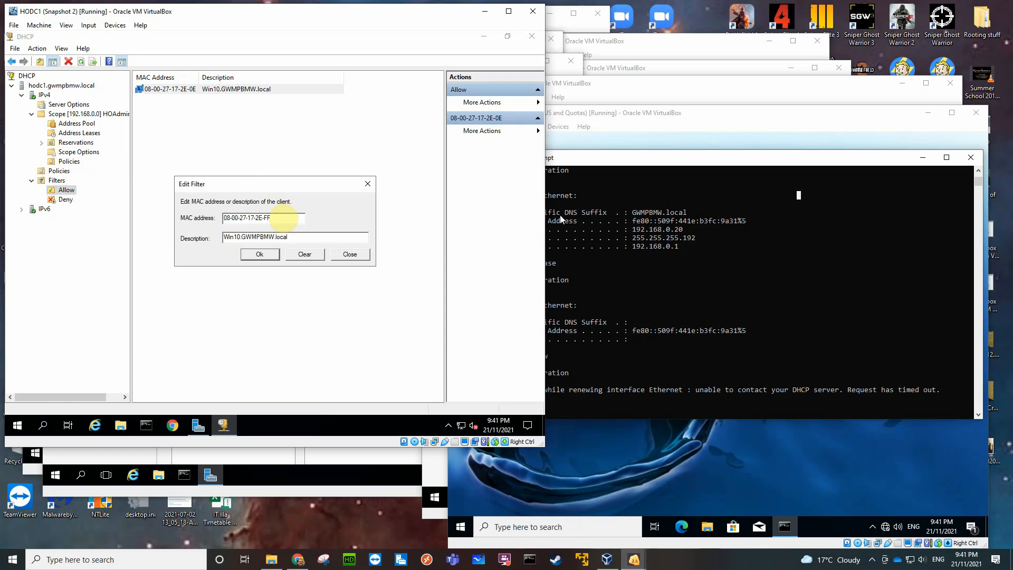
left_click(260, 253)
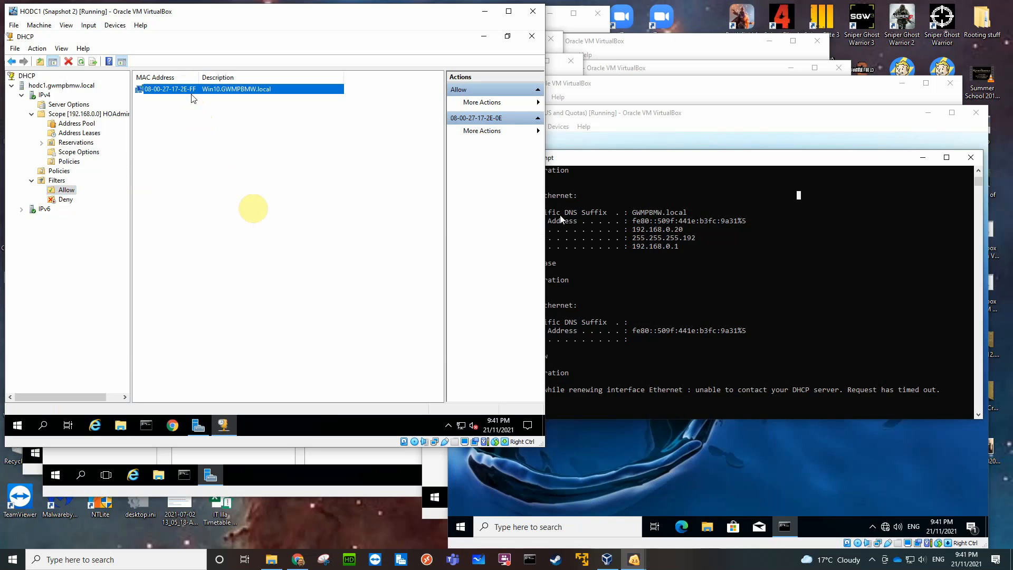
Check the client's physical address in the earlier command output on the Windows 10 machine, and request a lease with ipconfig /renew.
left_click(738, 269)
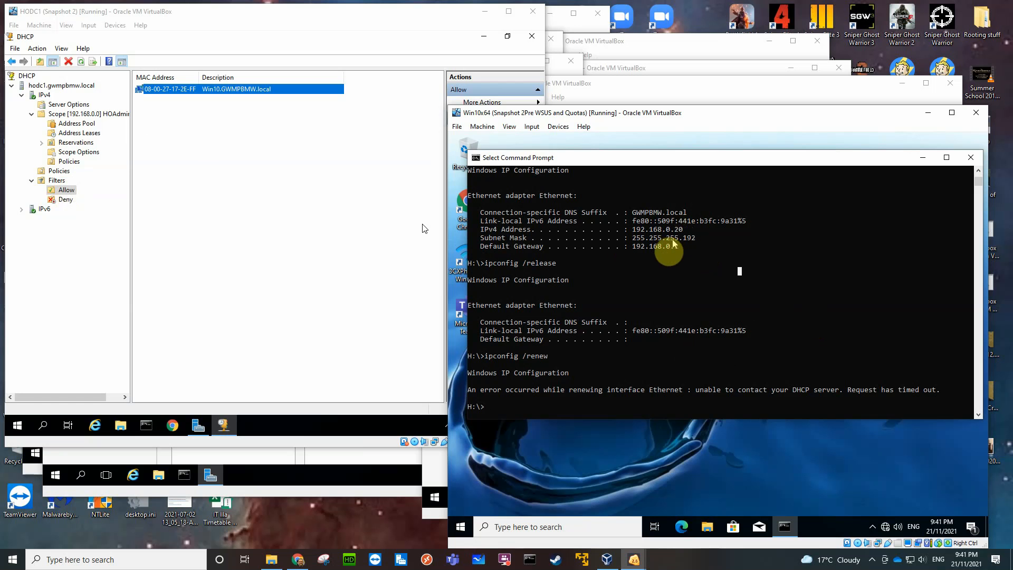
scroll(652, 261, "up", 3)
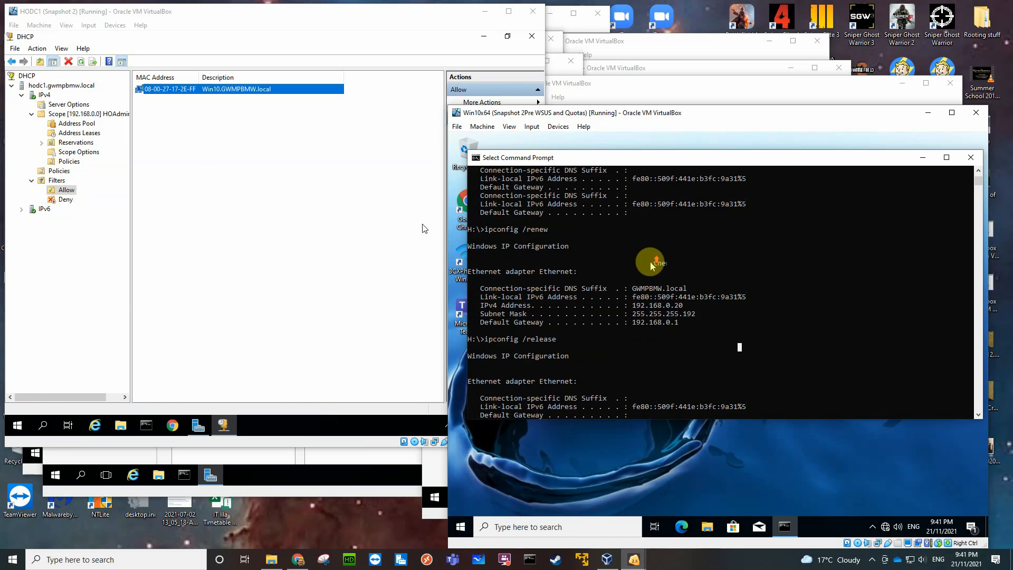
scroll(651, 265, "up", 10)
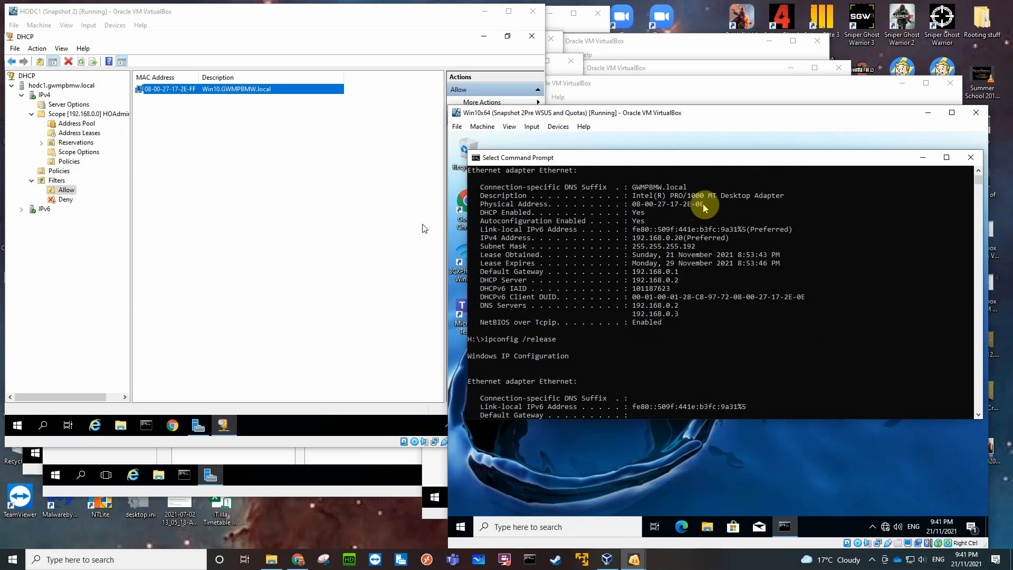
left_click_drag(703, 208, 678, 212)
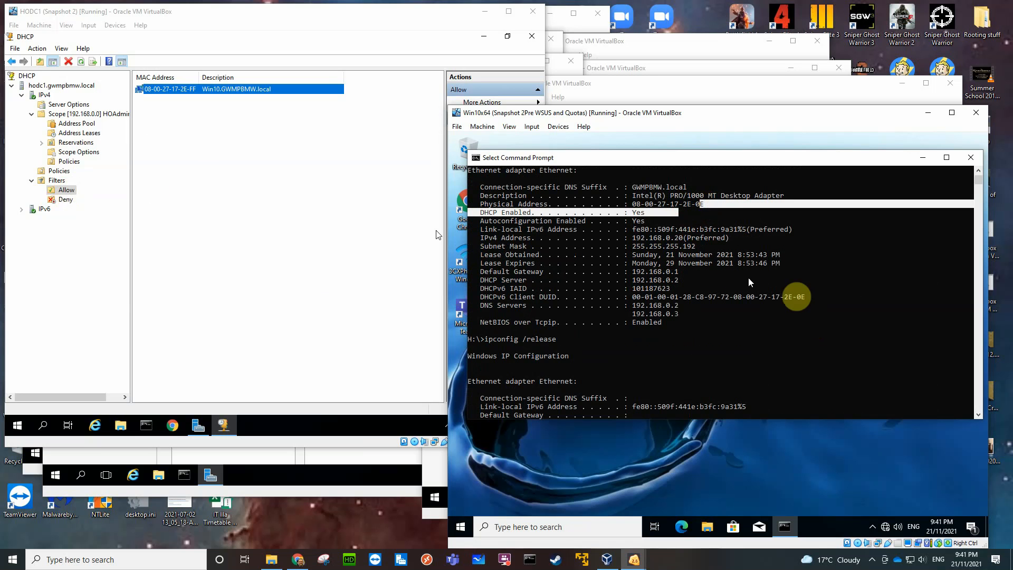
scroll(757, 319, "down", 8)
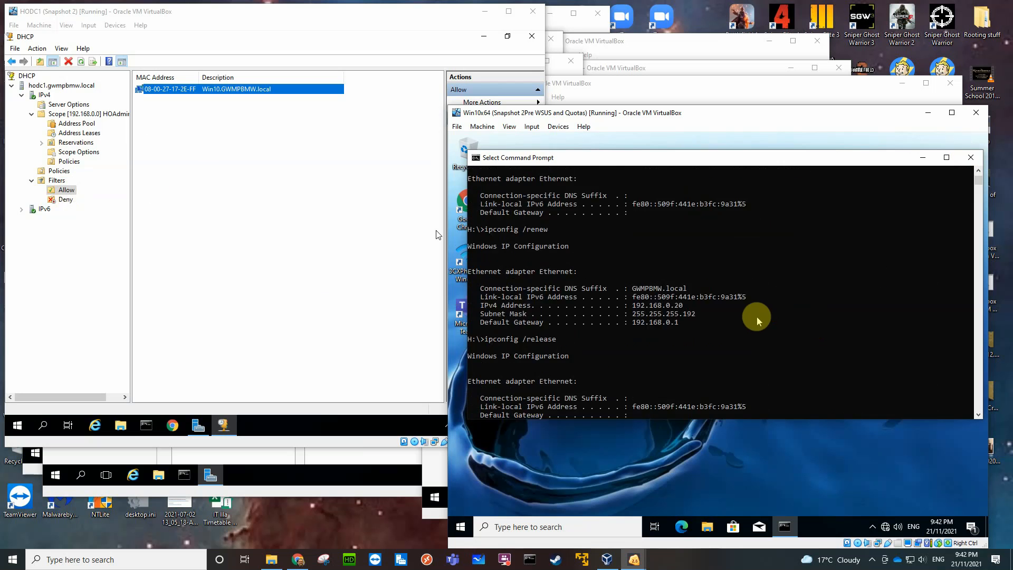
scroll(758, 319, "down", 2)
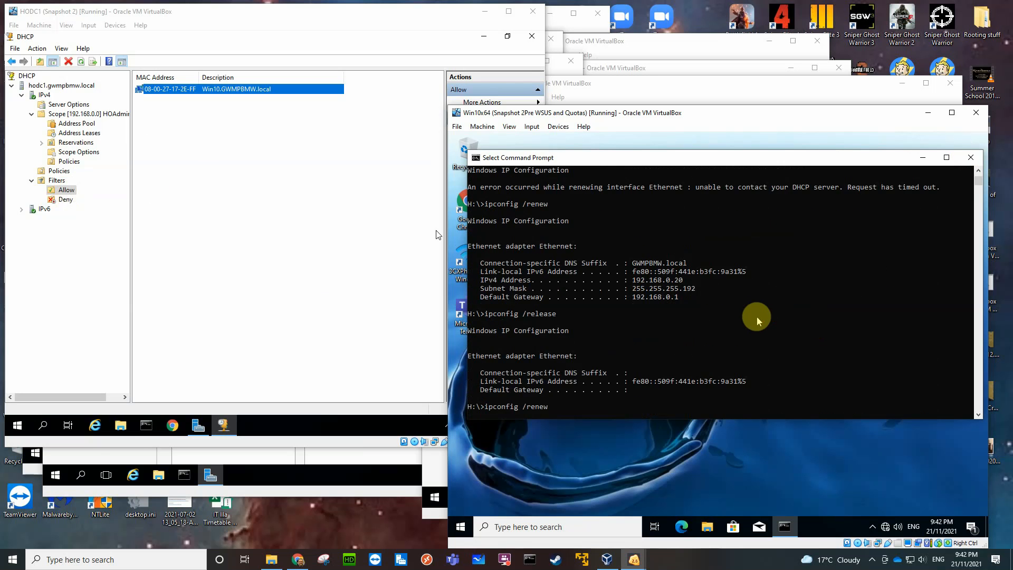
scroll(758, 319, "down", 5)
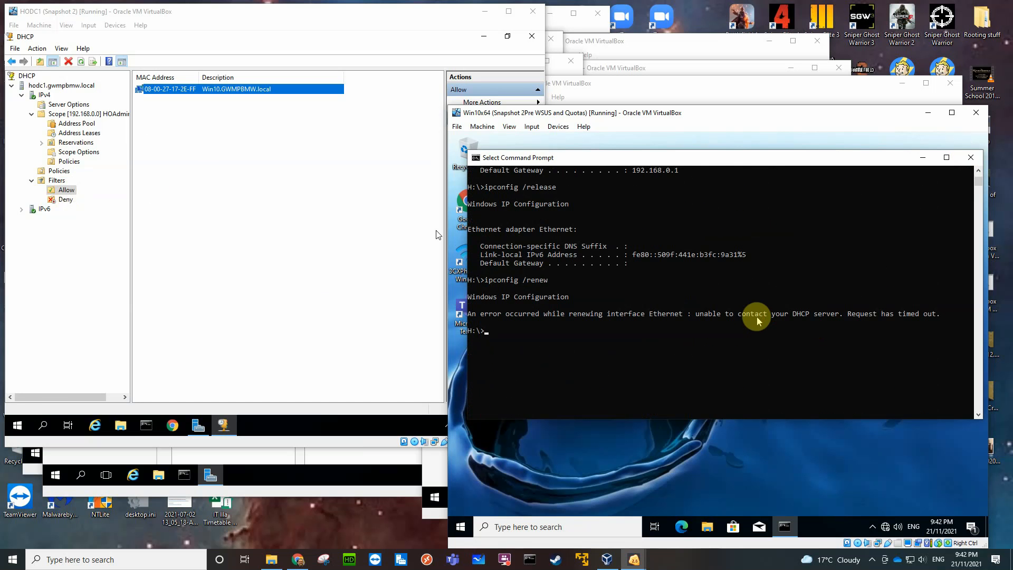
key("Up")
key("Return")
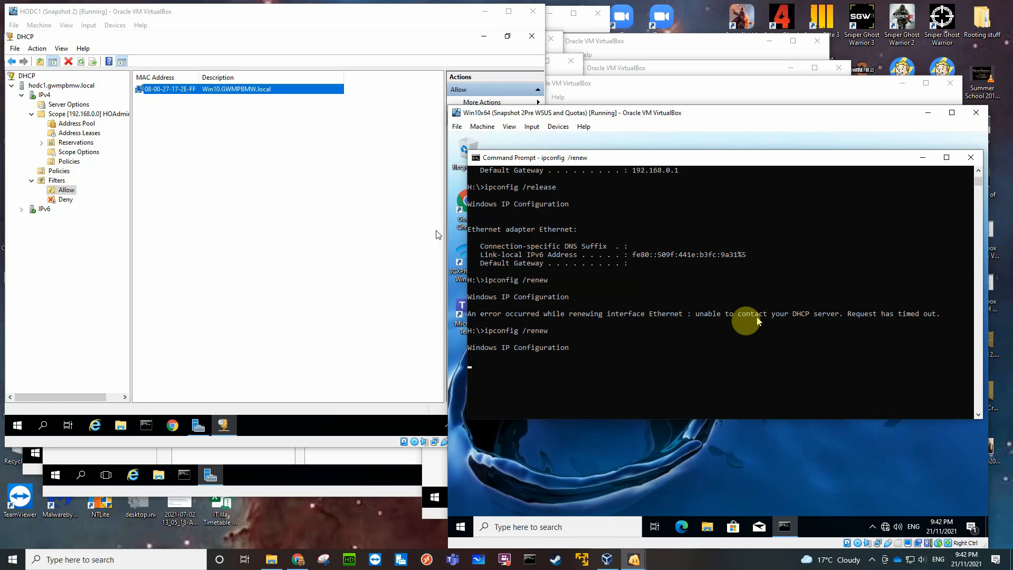
Set the MAC address of the Win10.GWMPBMW.local Allow entry on HODC1 to 08-00-27-17-2E-0E.
left_click(174, 90)
right_click(177, 89)
left_click(200, 96)
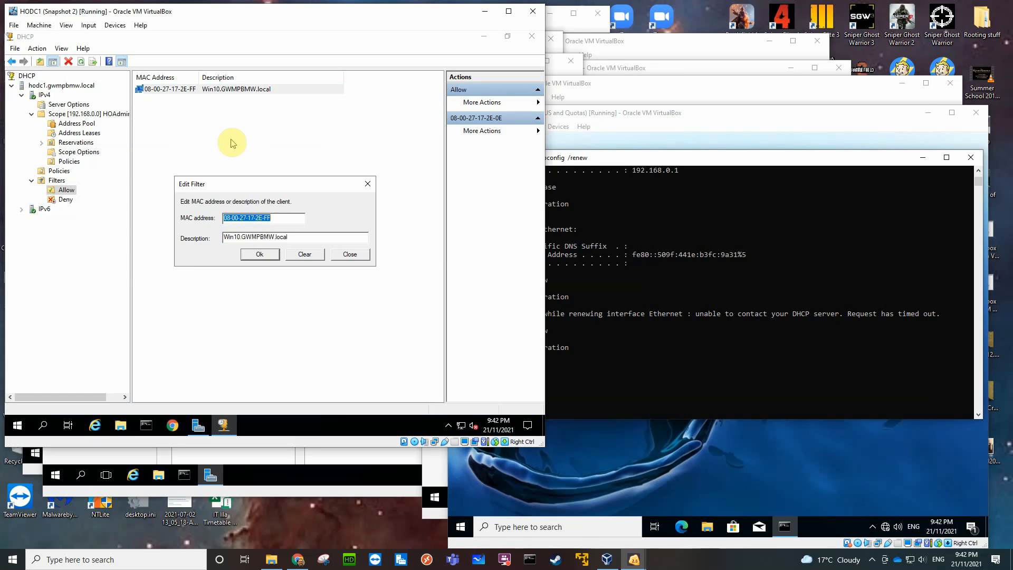
left_click(272, 219)
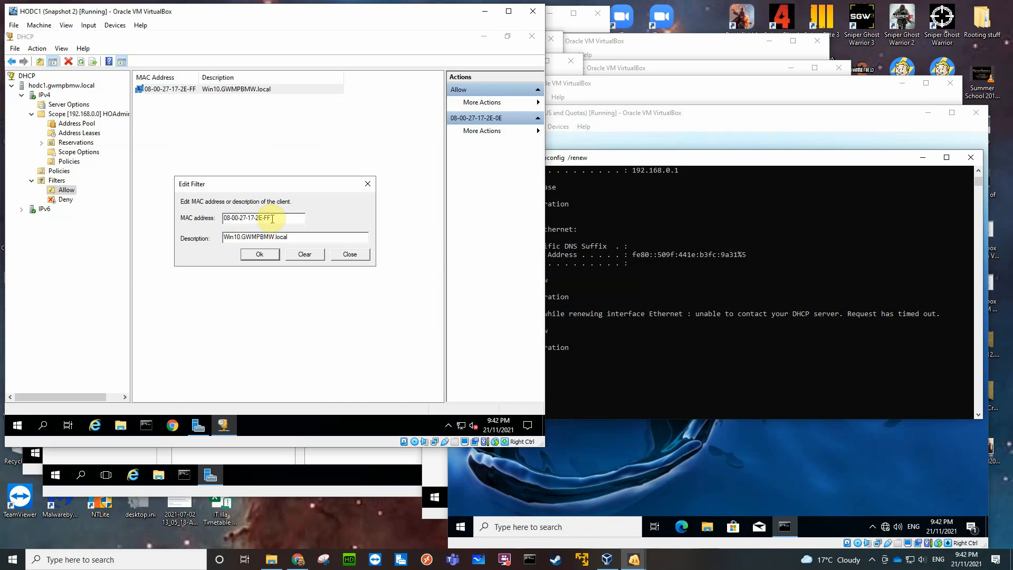
key("BackSpace")
key("BackSpace")
type("0E")
left_click(259, 254)
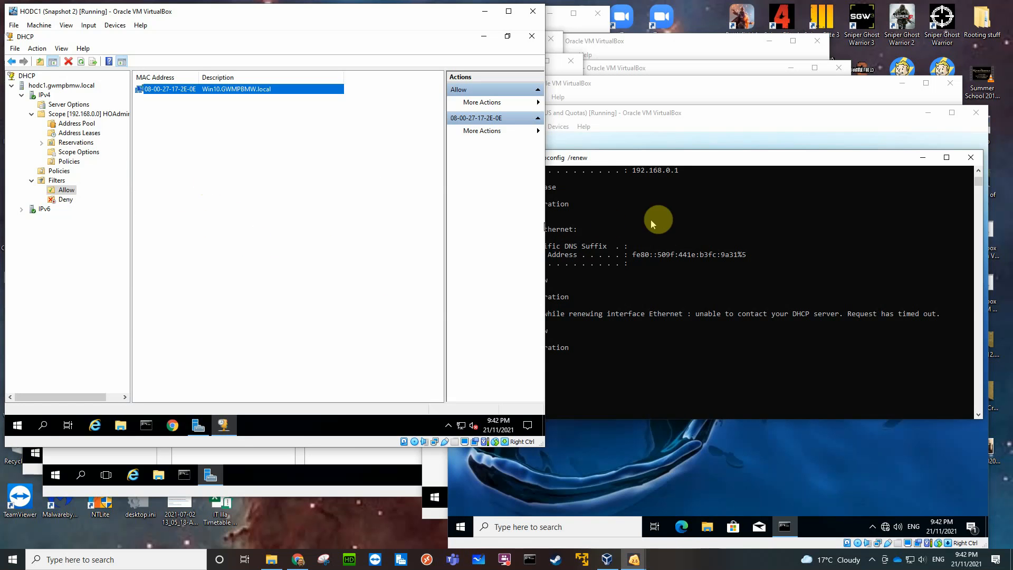
Abort the running lease renewal on the Windows 10 client and run ipconfig /renew again.
left_click(670, 237)
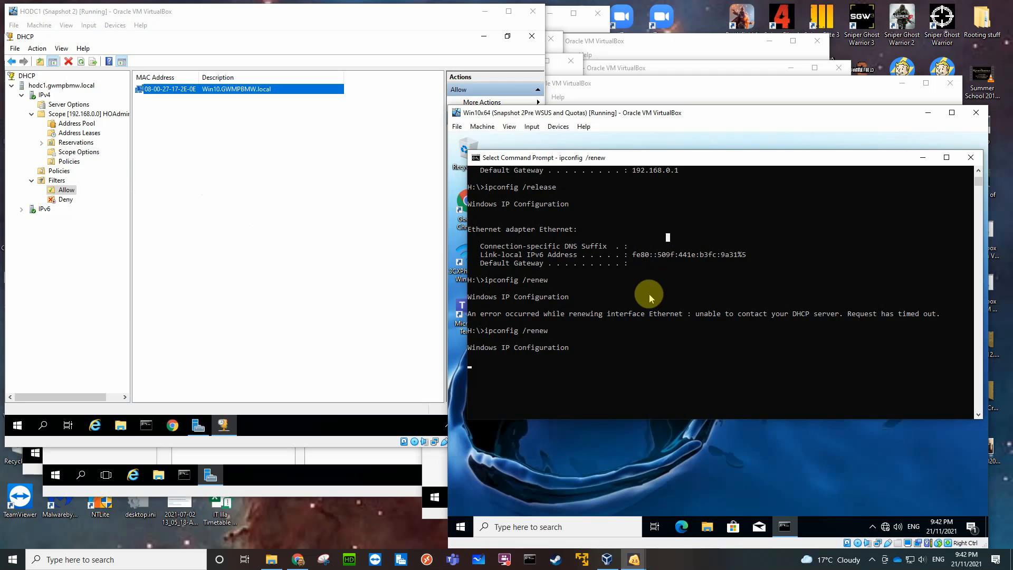
left_click(635, 373)
key("Escape")
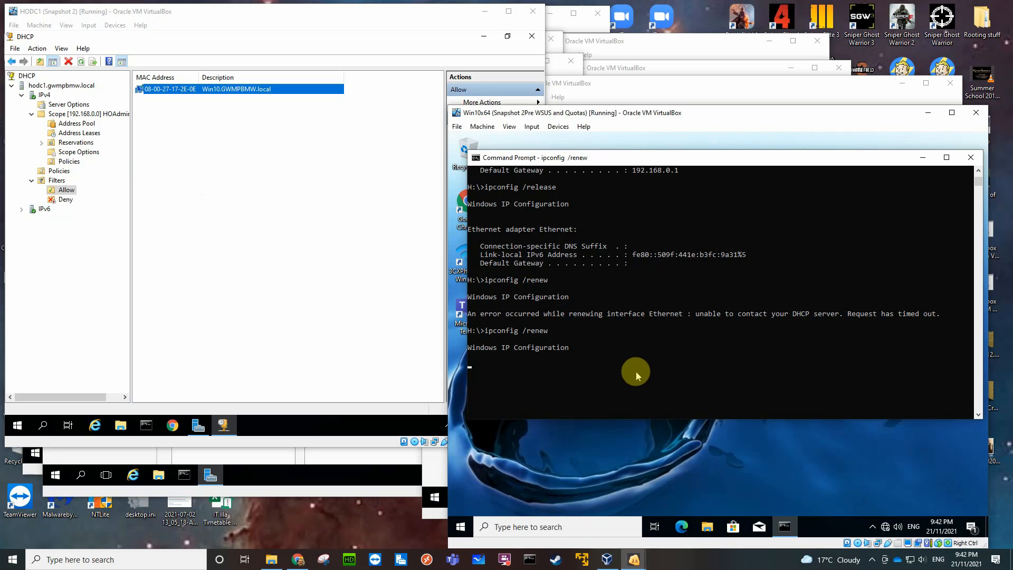
key("ctrl+c")
key("Up")
key("Return")
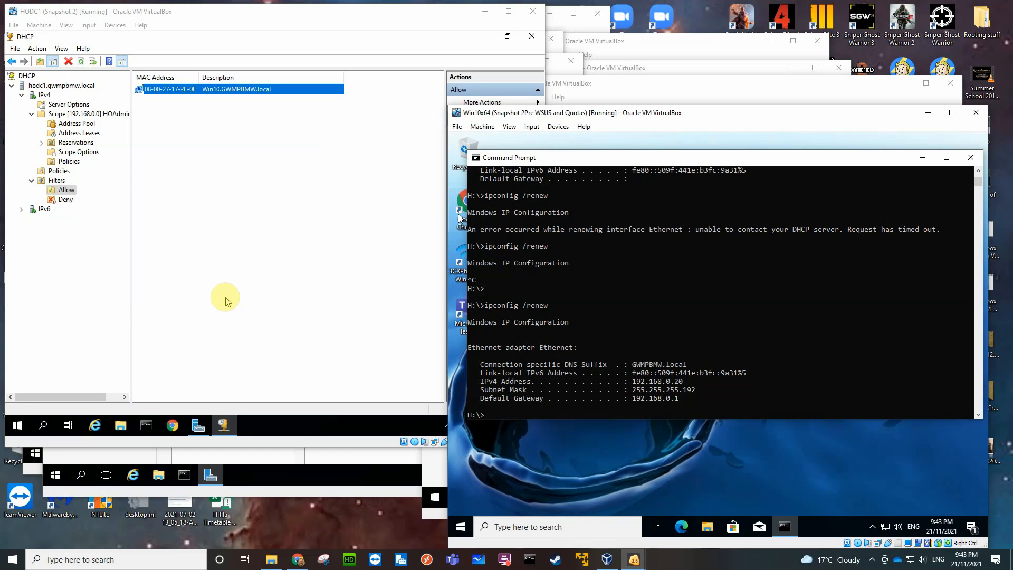
left_click(348, 531)
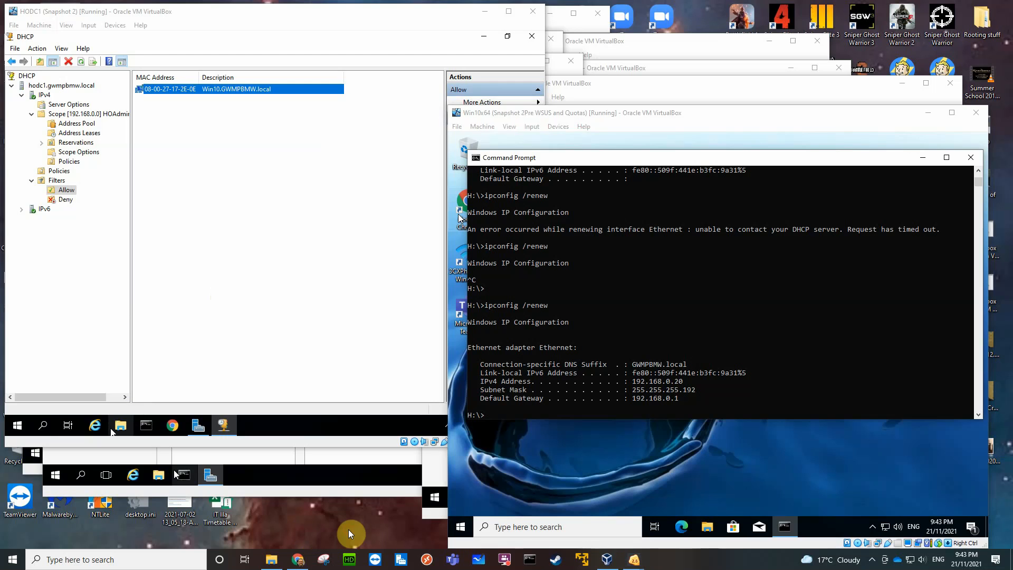